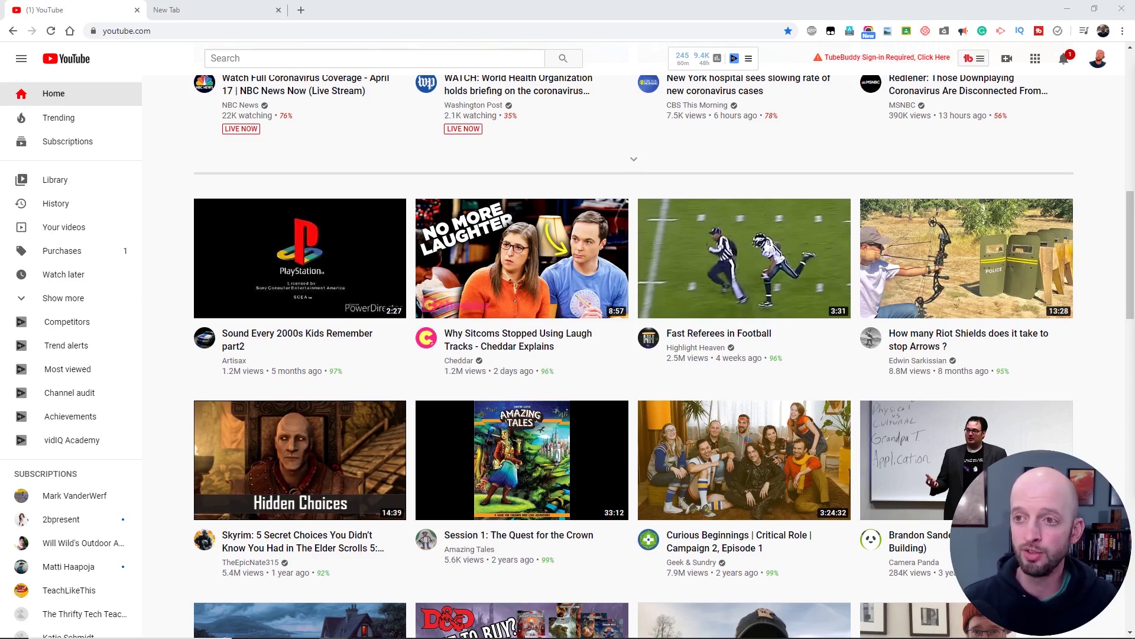
- Open the unlisted video "Homemade document camera for teachers" from the channel's uploads in the YouTube Studio video editor
click(1099, 61)
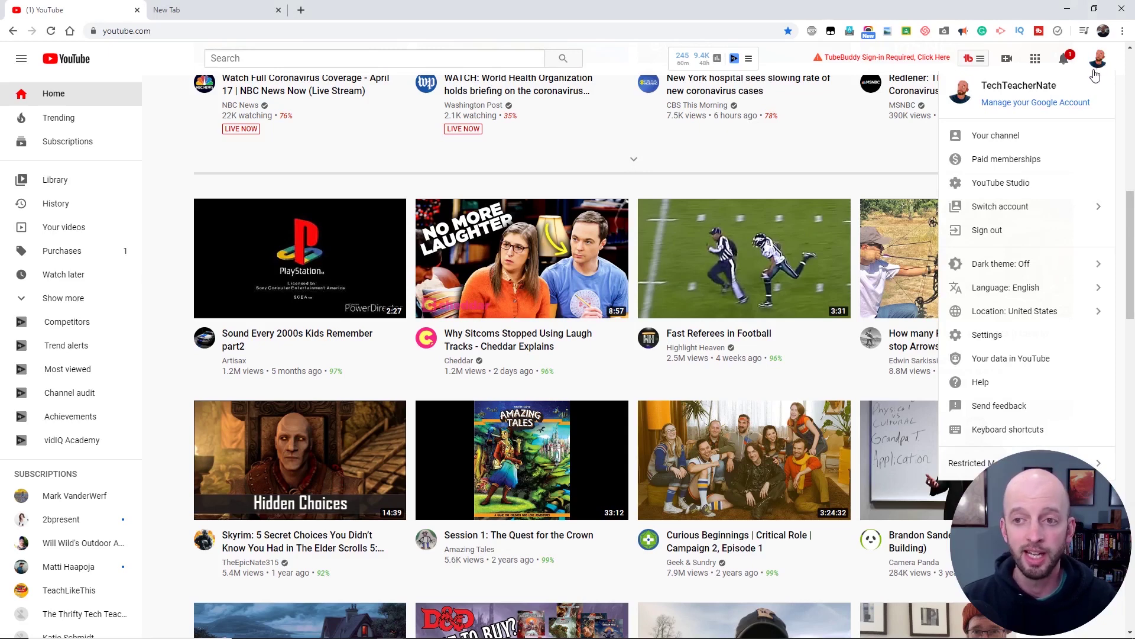
click(1017, 188)
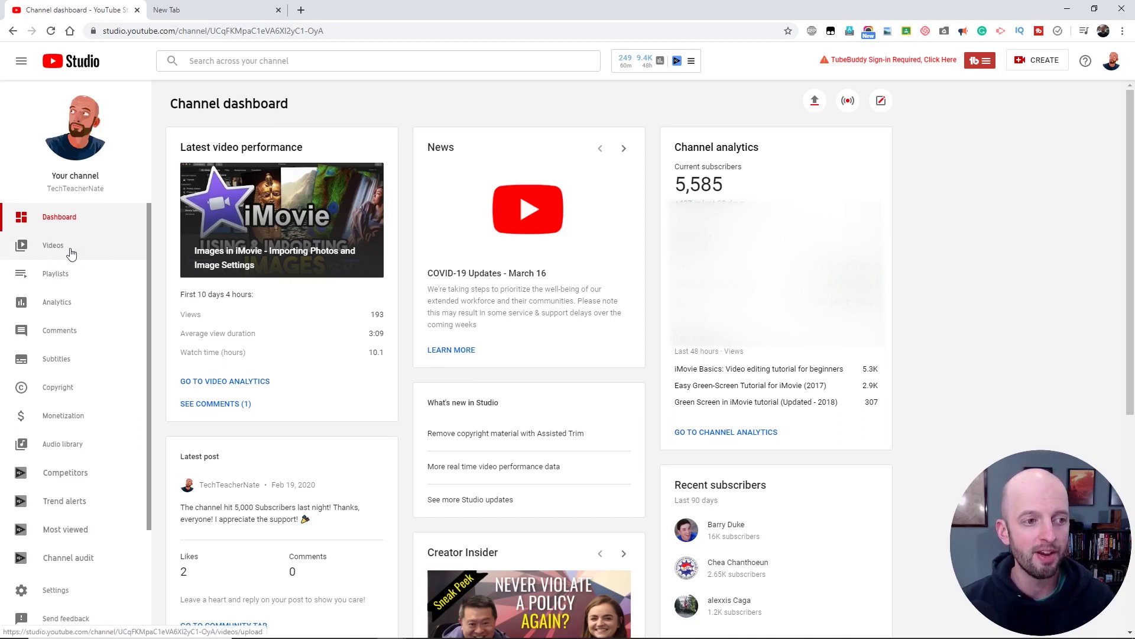
click(62, 248)
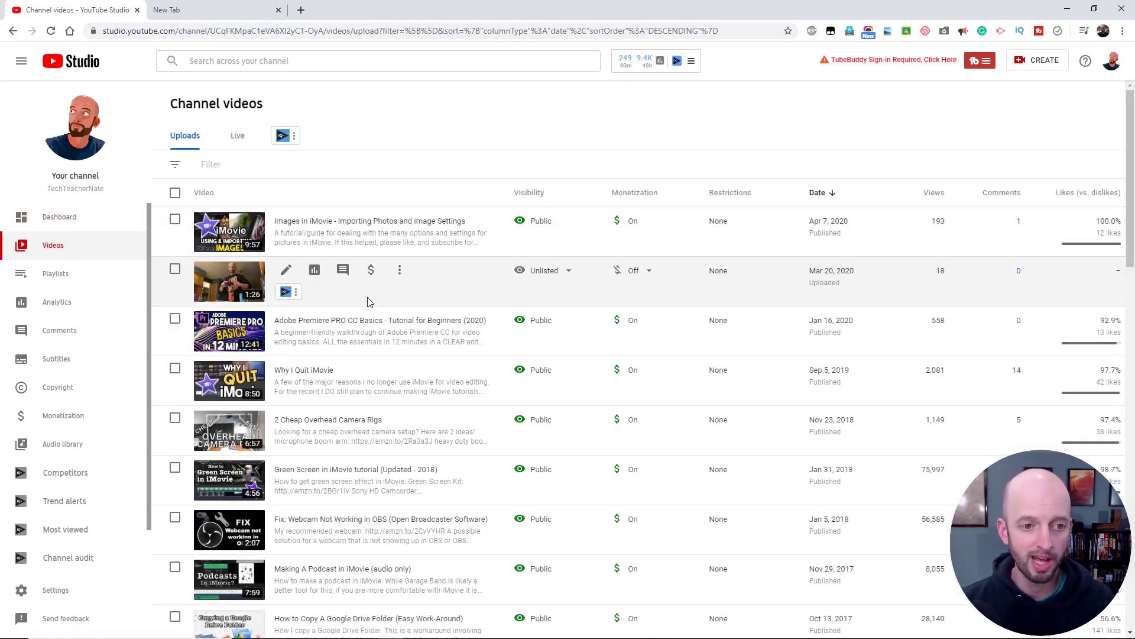
click(287, 271)
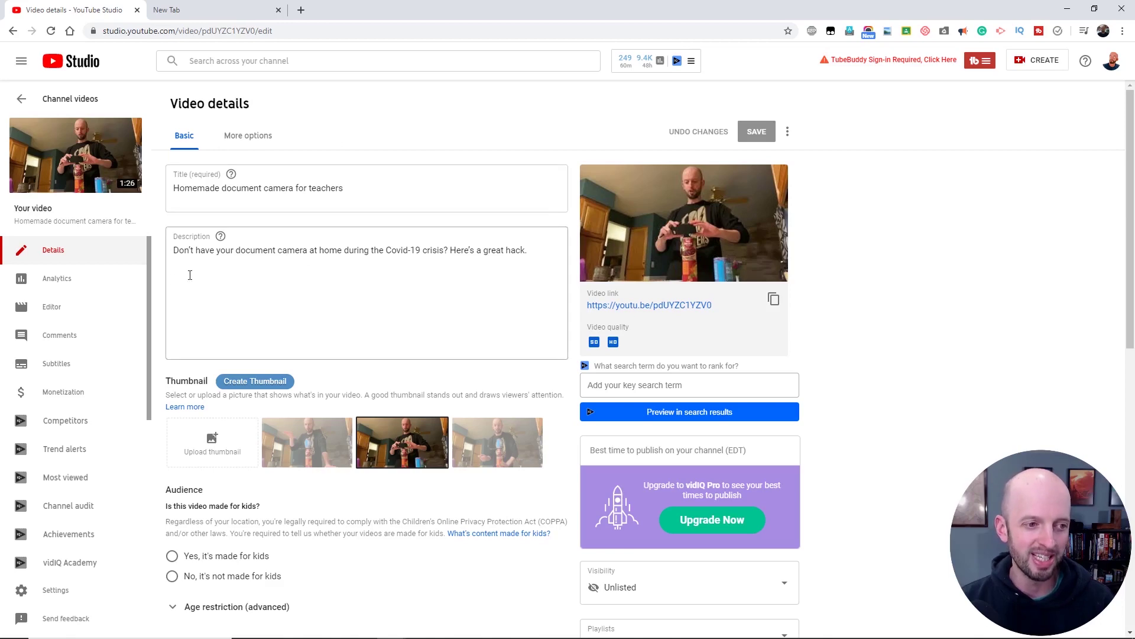
click(69, 312)
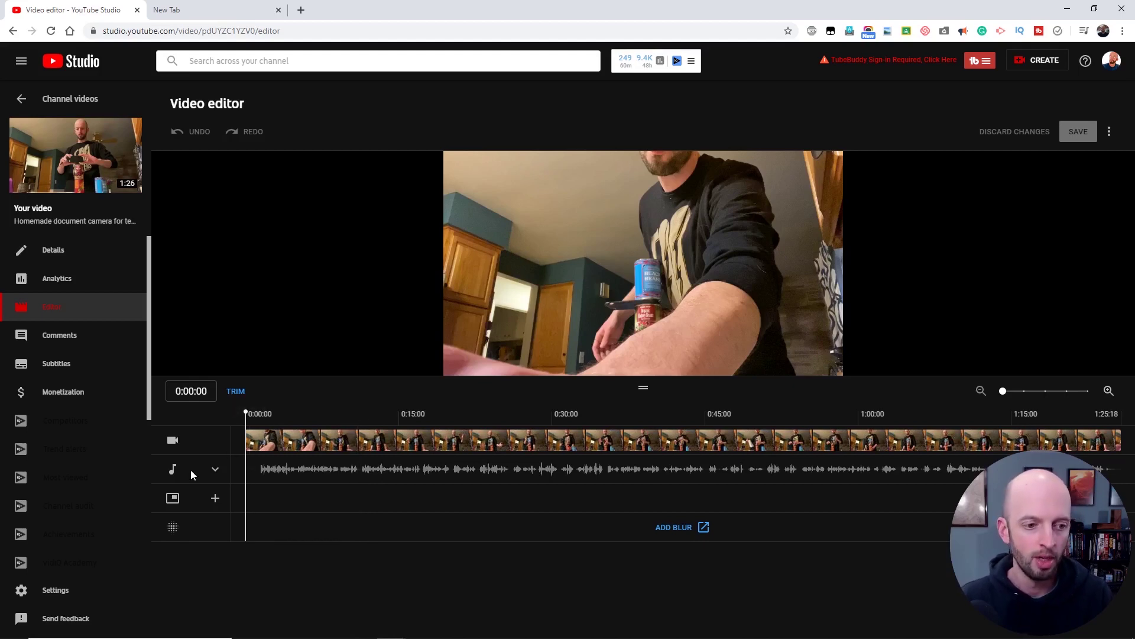
- Expand the audio track's options and close the unused blank browser tab
click(215, 470)
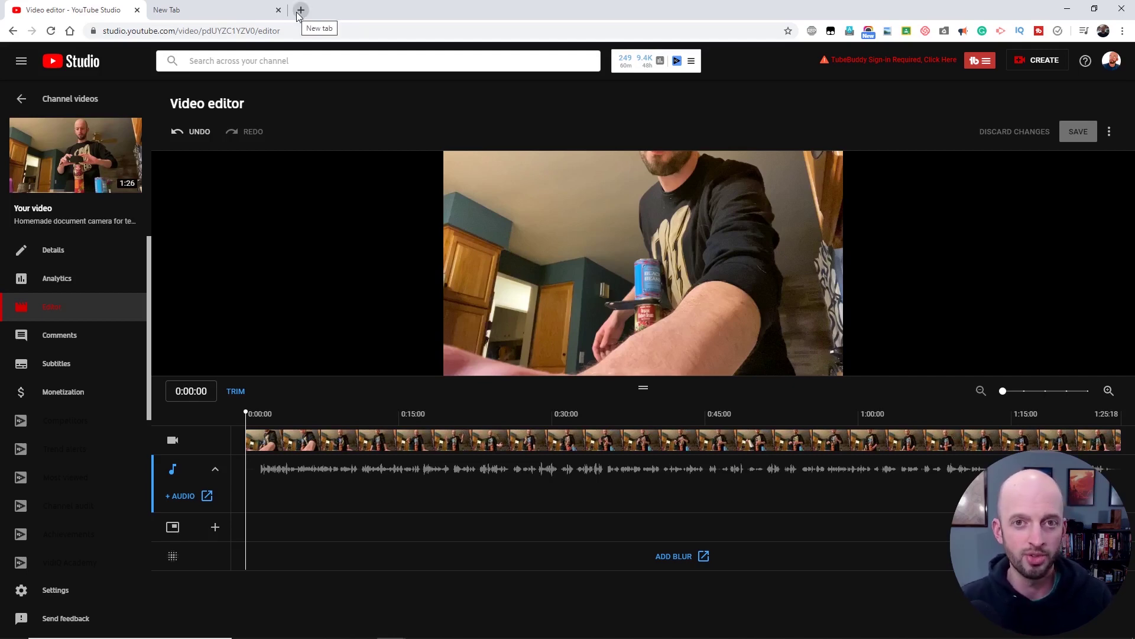
click(278, 10)
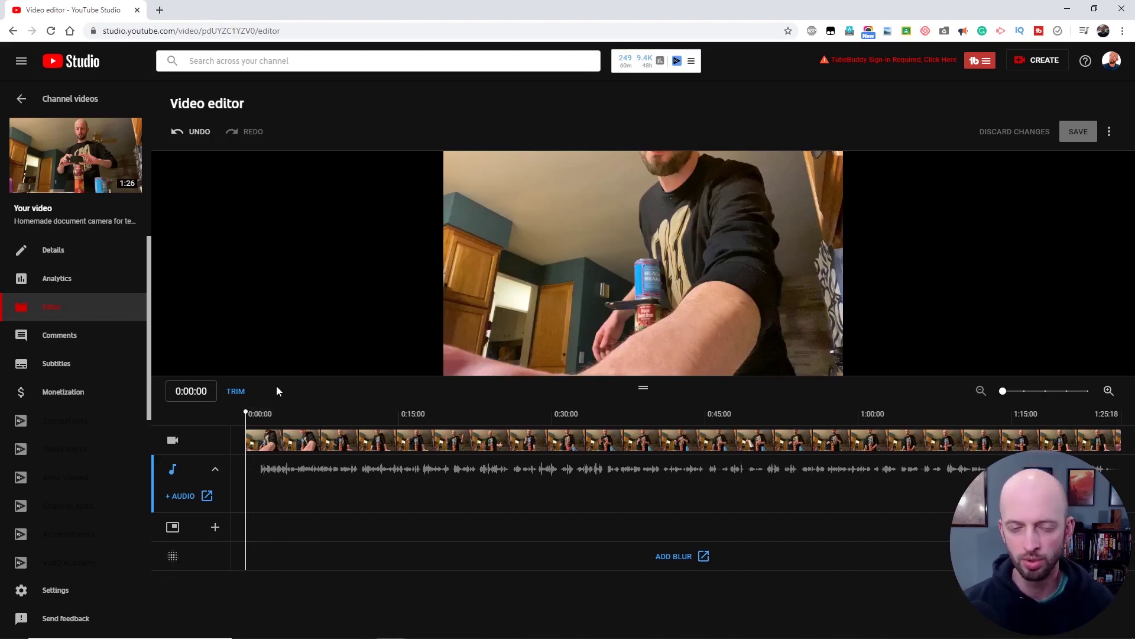
- Start trimming the video and split the clip at 0:30:19 on the timeline
click(560, 445)
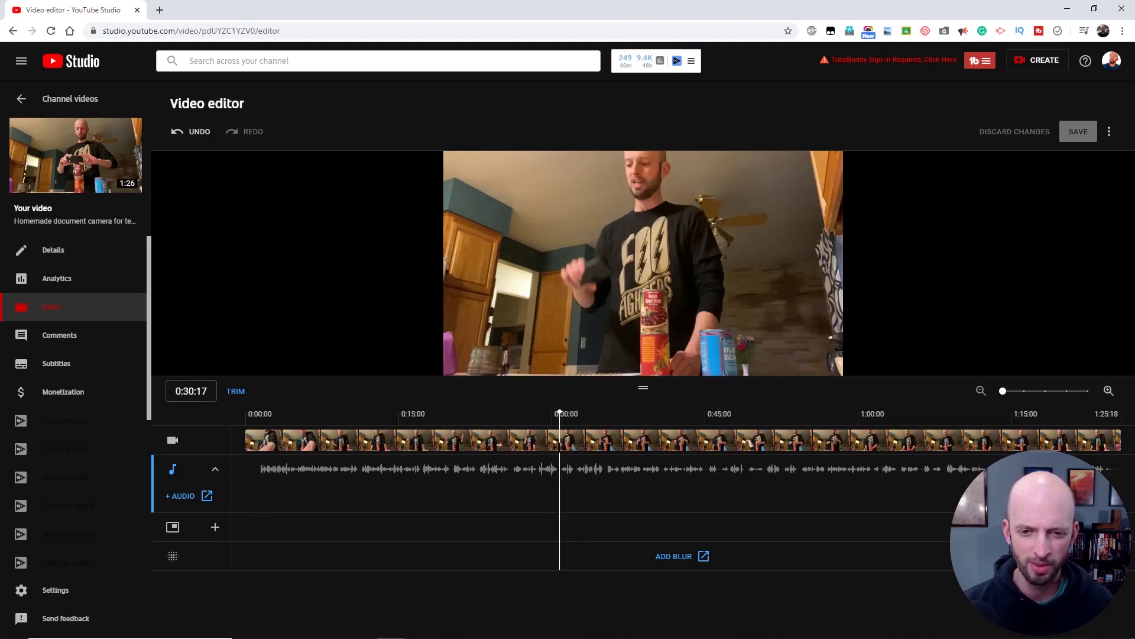
click(604, 441)
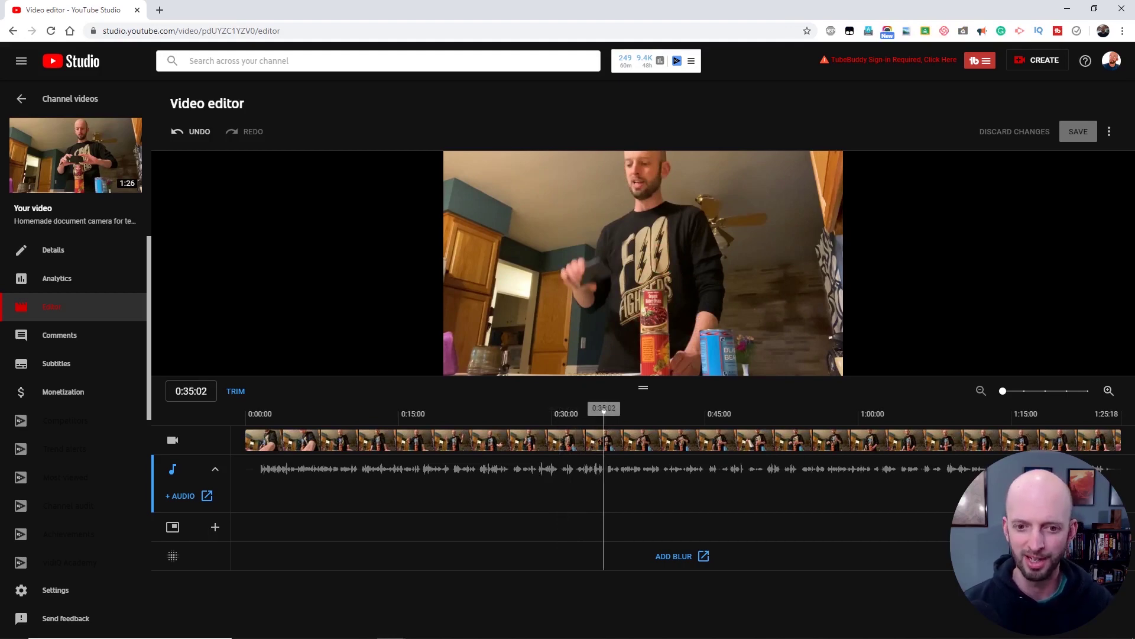
click(560, 448)
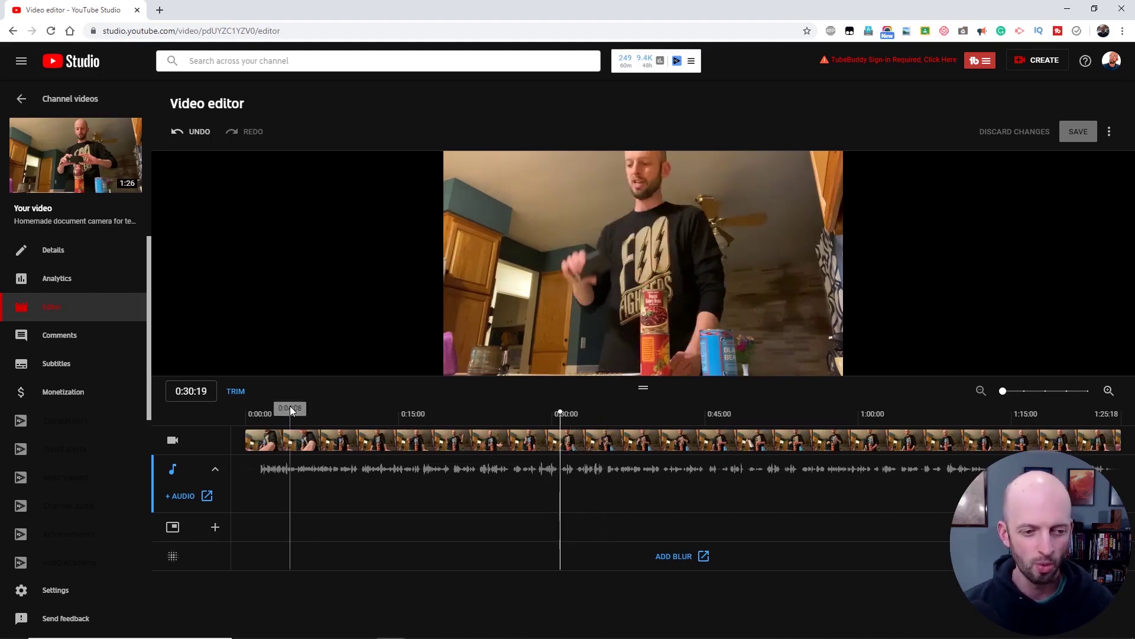
click(235, 392)
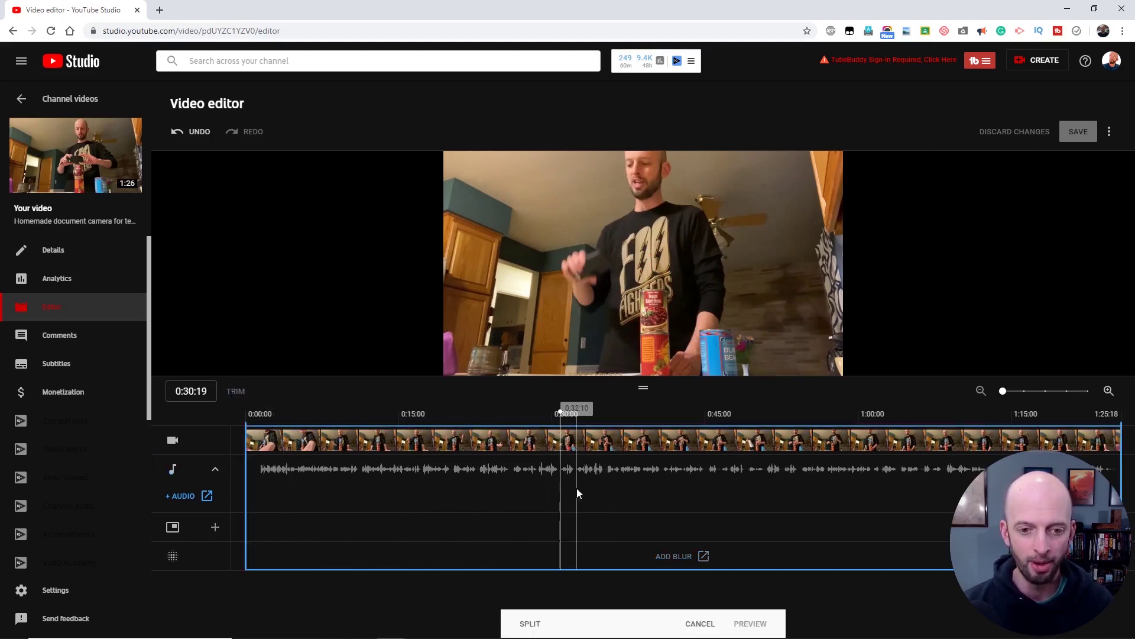
click(535, 450)
click(599, 450)
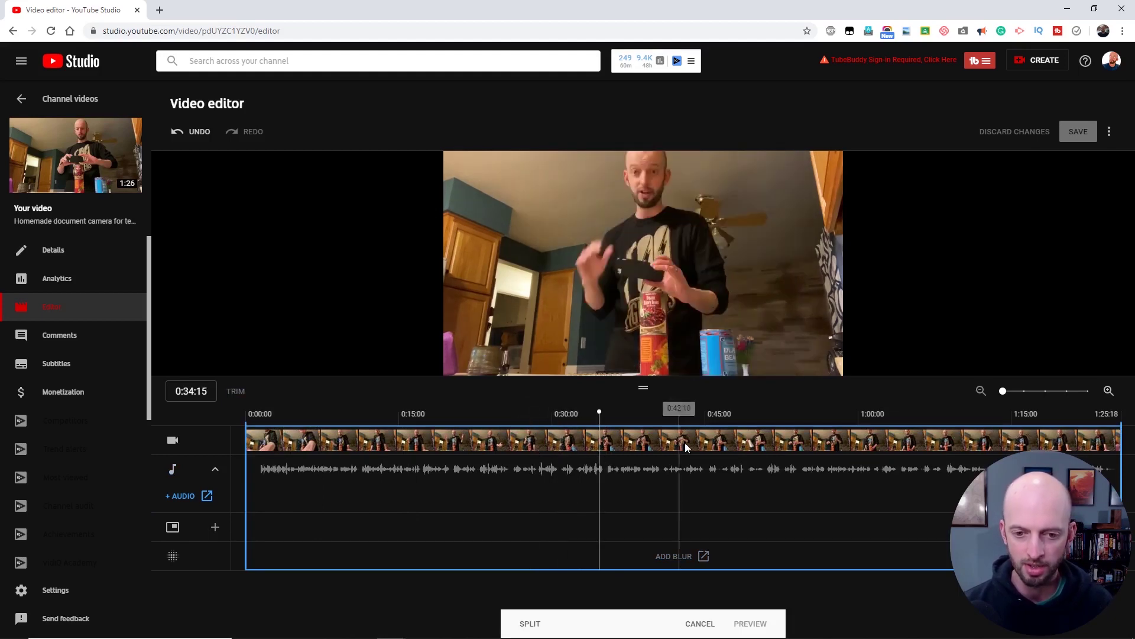
click(575, 447)
click(555, 448)
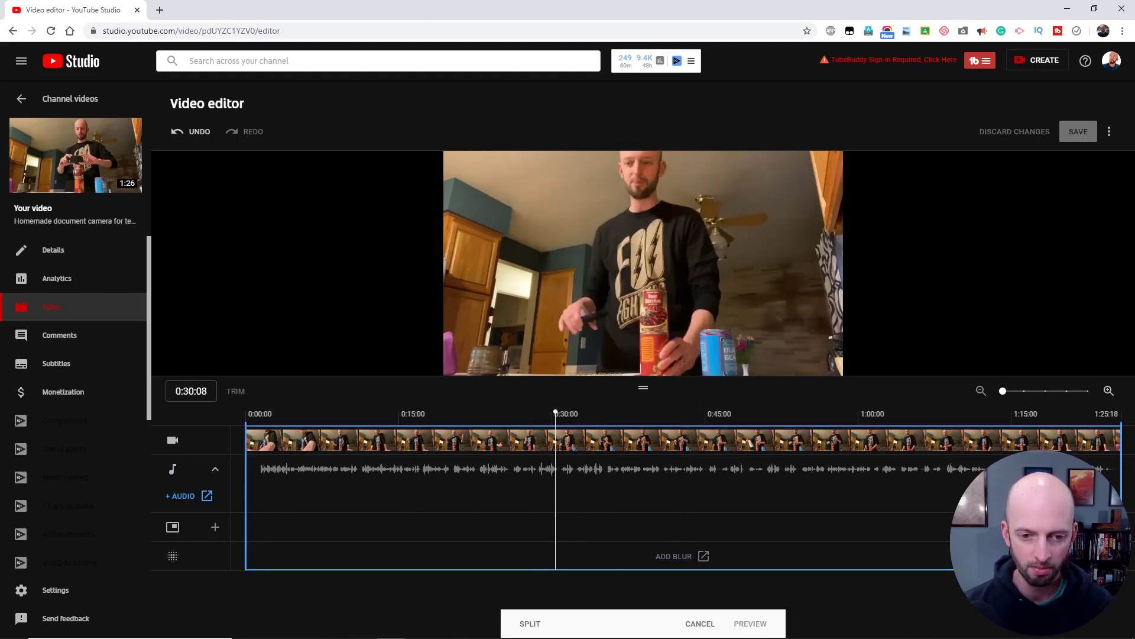
click(559, 544)
click(560, 544)
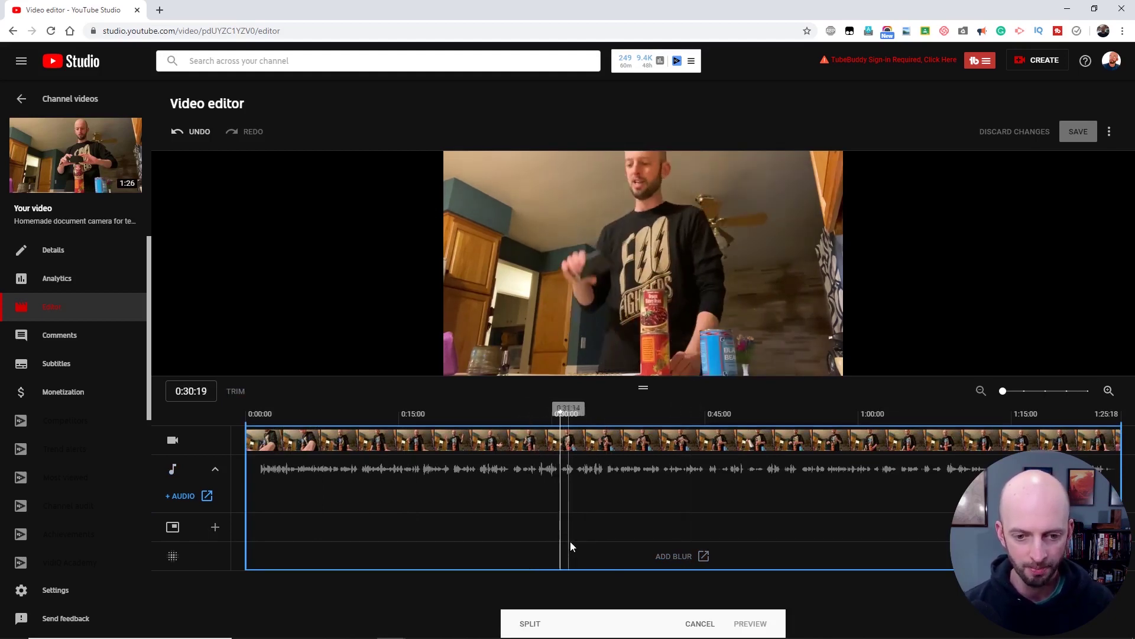
click(532, 624)
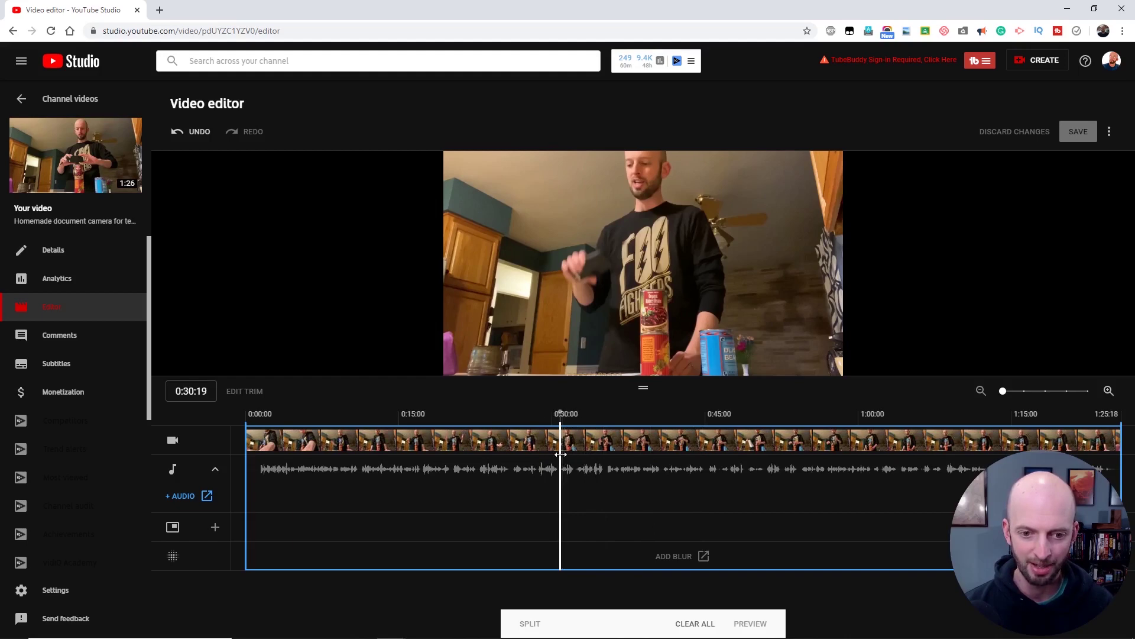
- Cut out the section from 0:30:19 to about 0:35 and play the trimmed preview across the cut
drag(560, 454, 606, 460)
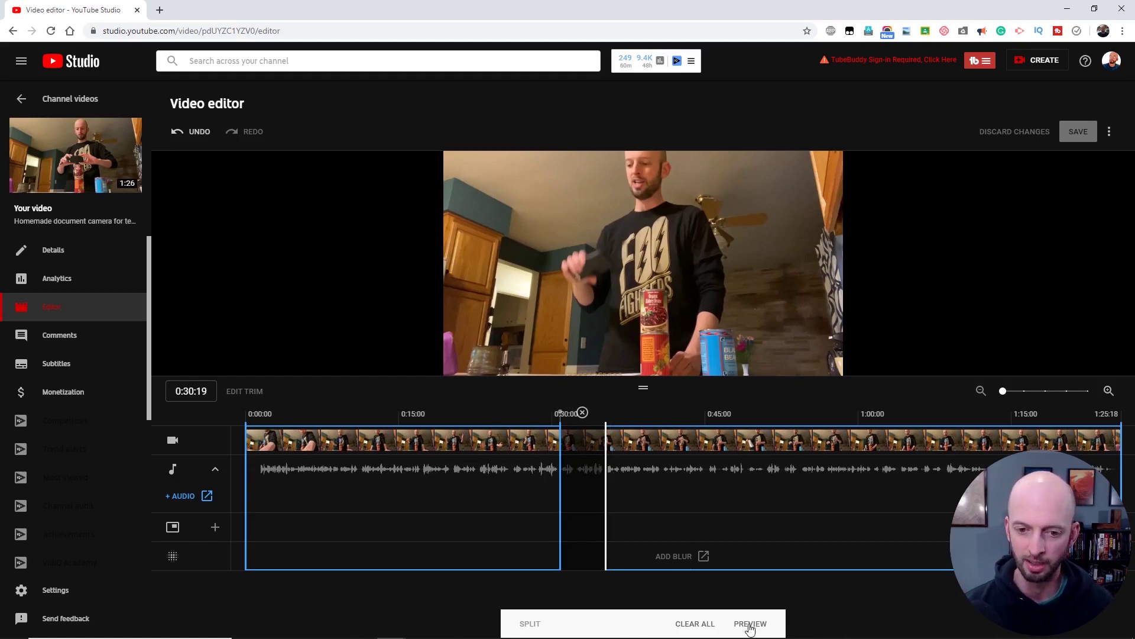
click(749, 624)
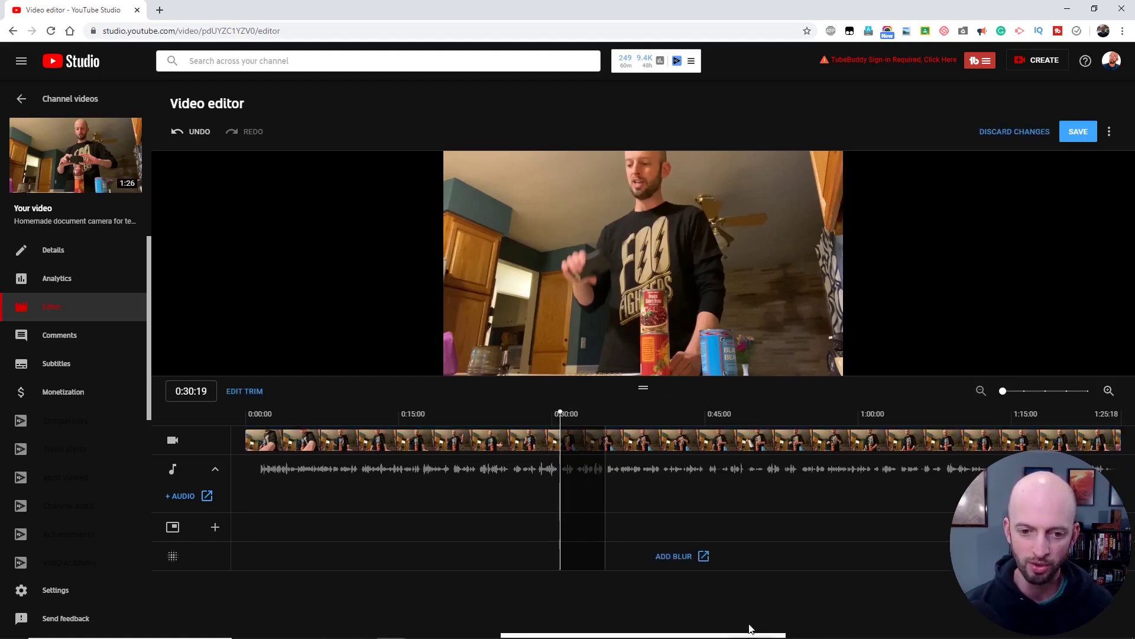
click(539, 437)
click(462, 363)
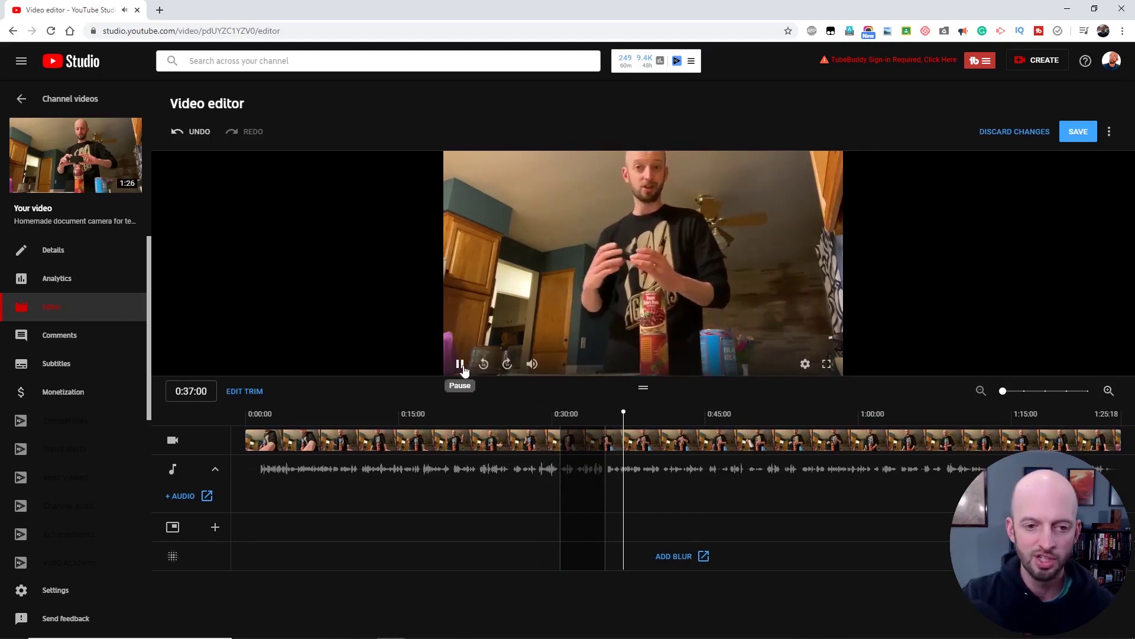
click(460, 364)
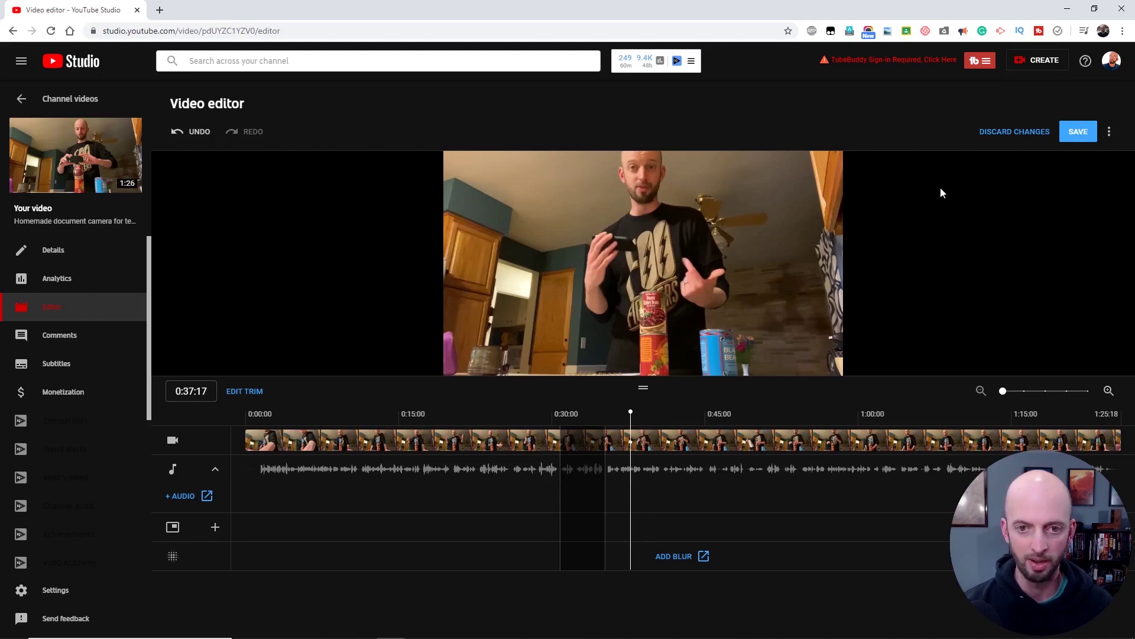
- Undo the trim preview, the removed section and the split
click(197, 131)
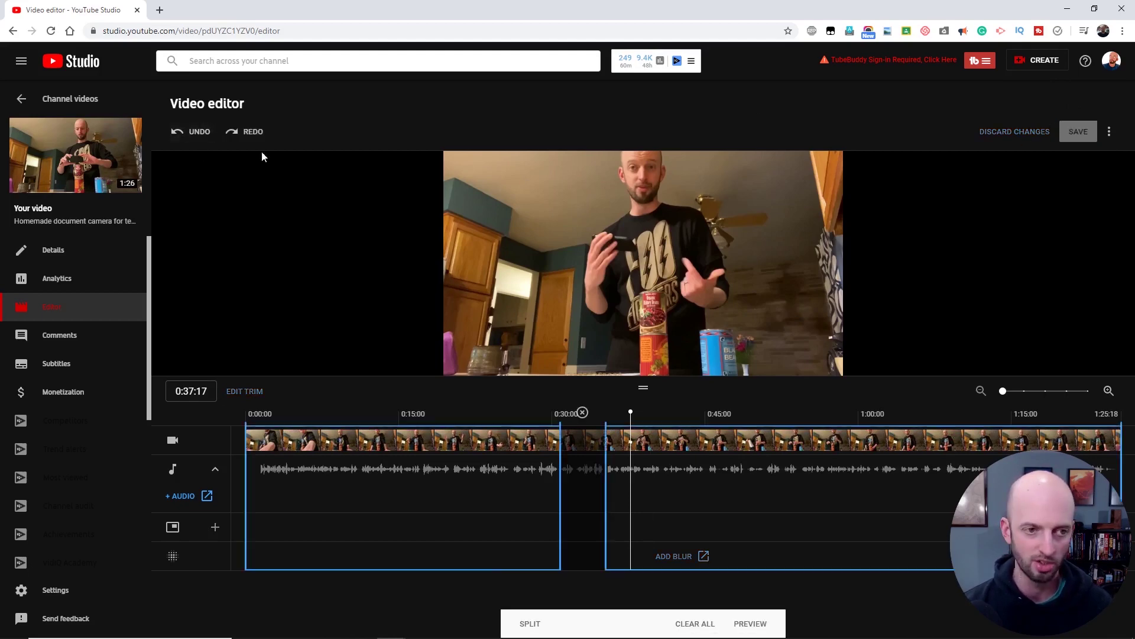
click(193, 135)
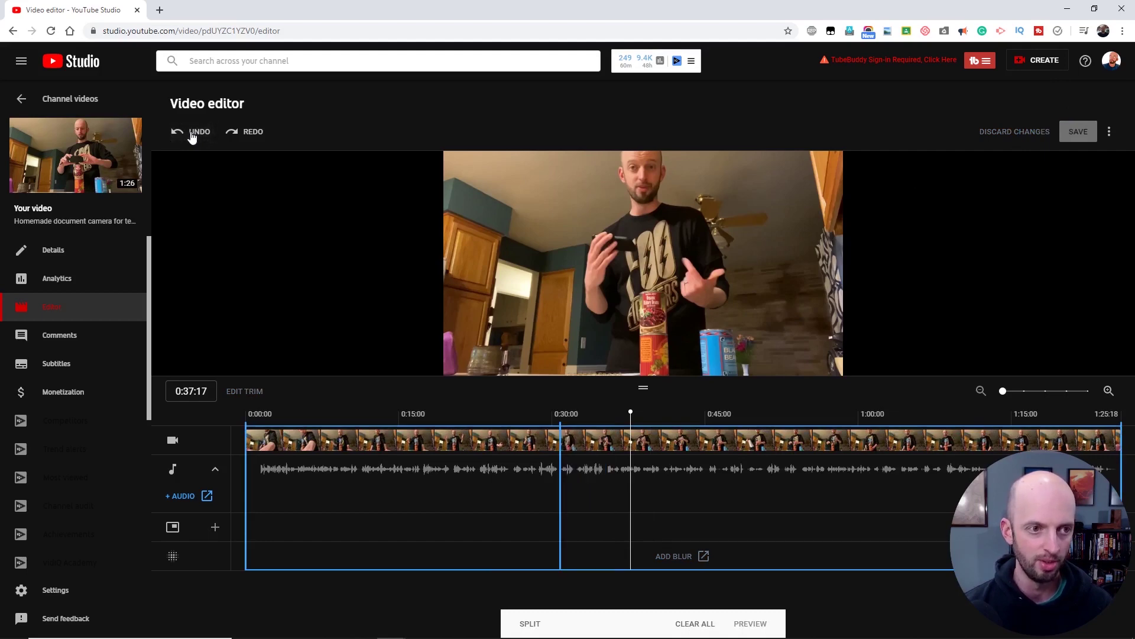
click(192, 135)
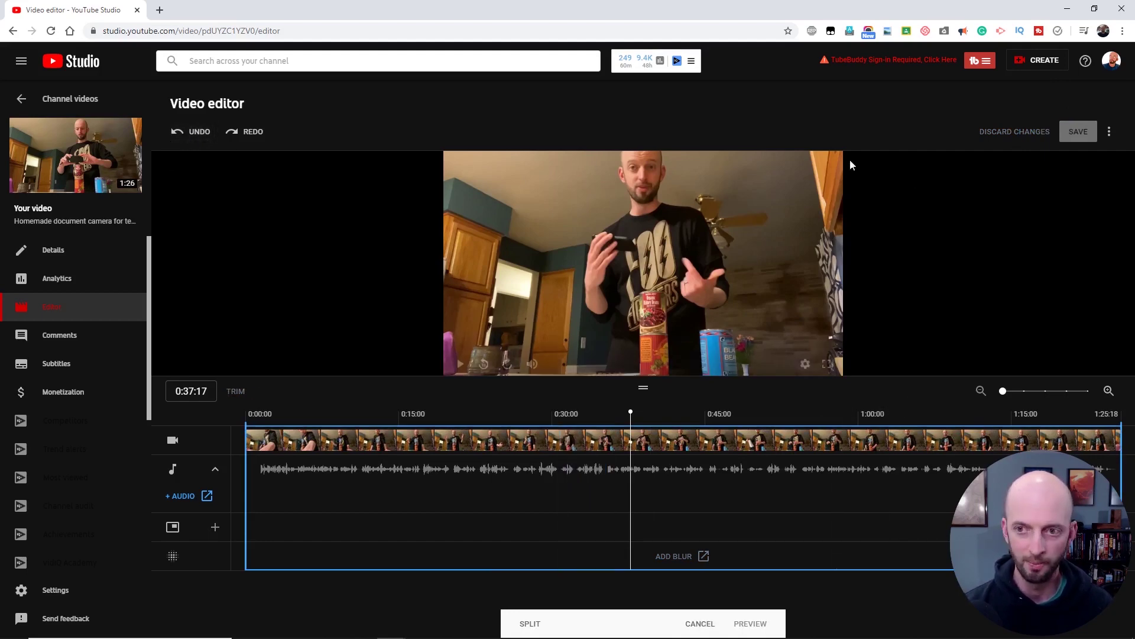
- Look through the editor's list of keyboard shortcuts and close it
click(1109, 131)
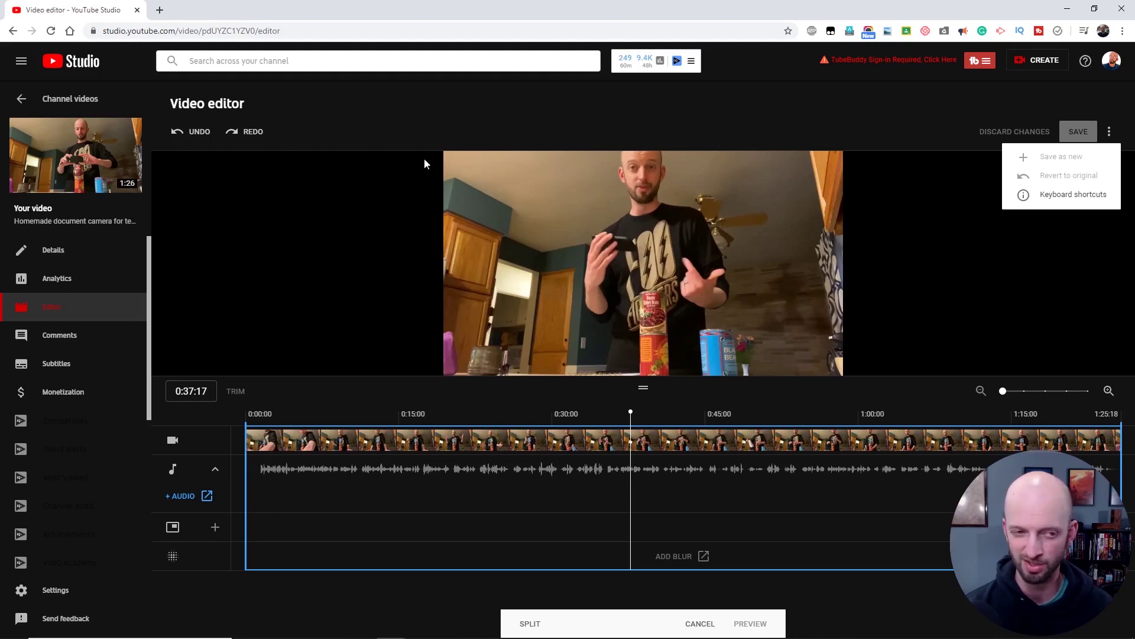
click(300, 127)
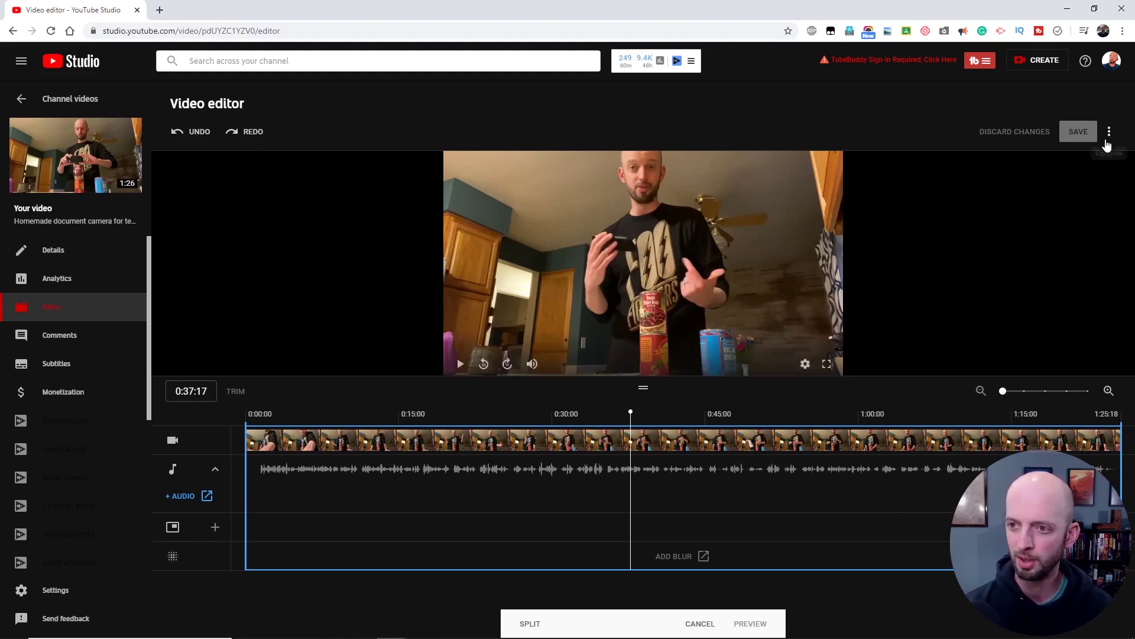
click(1110, 135)
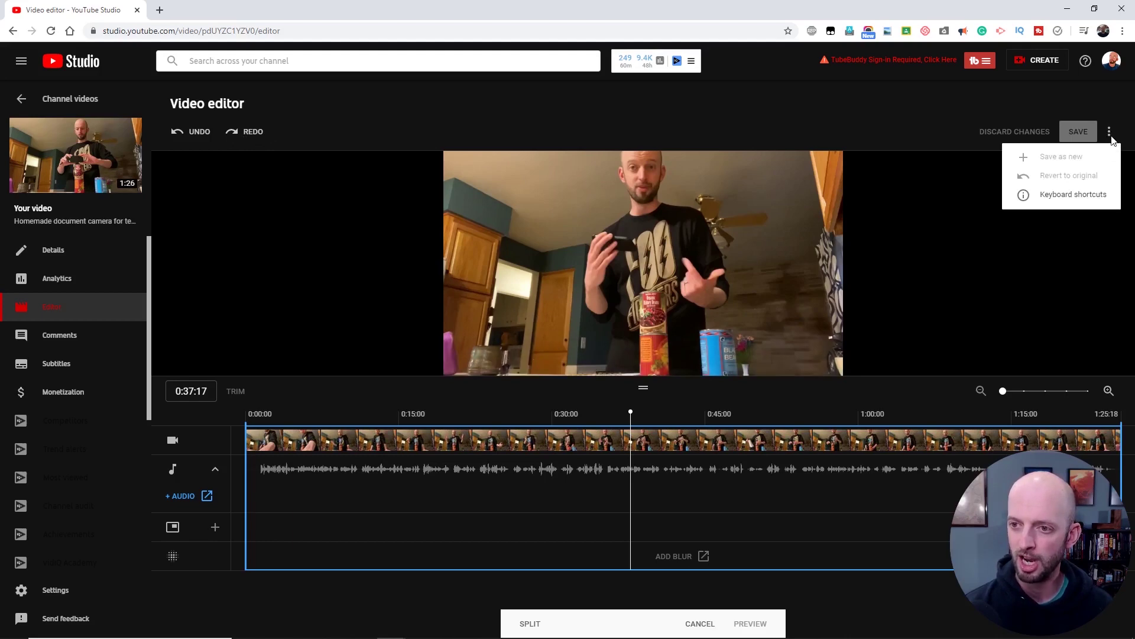
click(1073, 195)
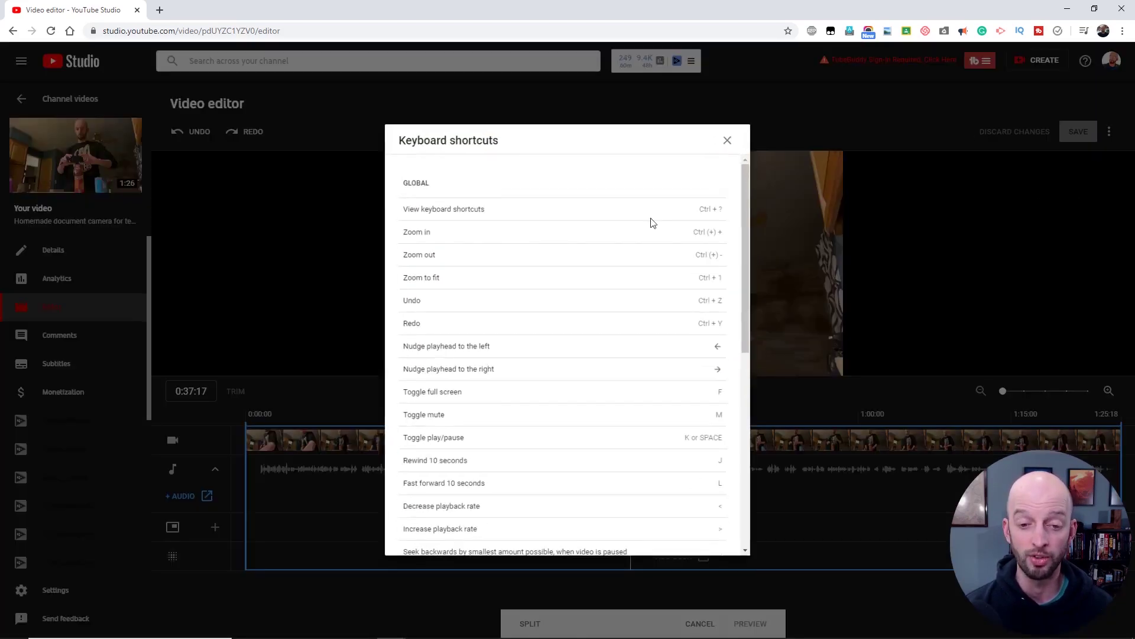
scroll(601, 288, down, 7)
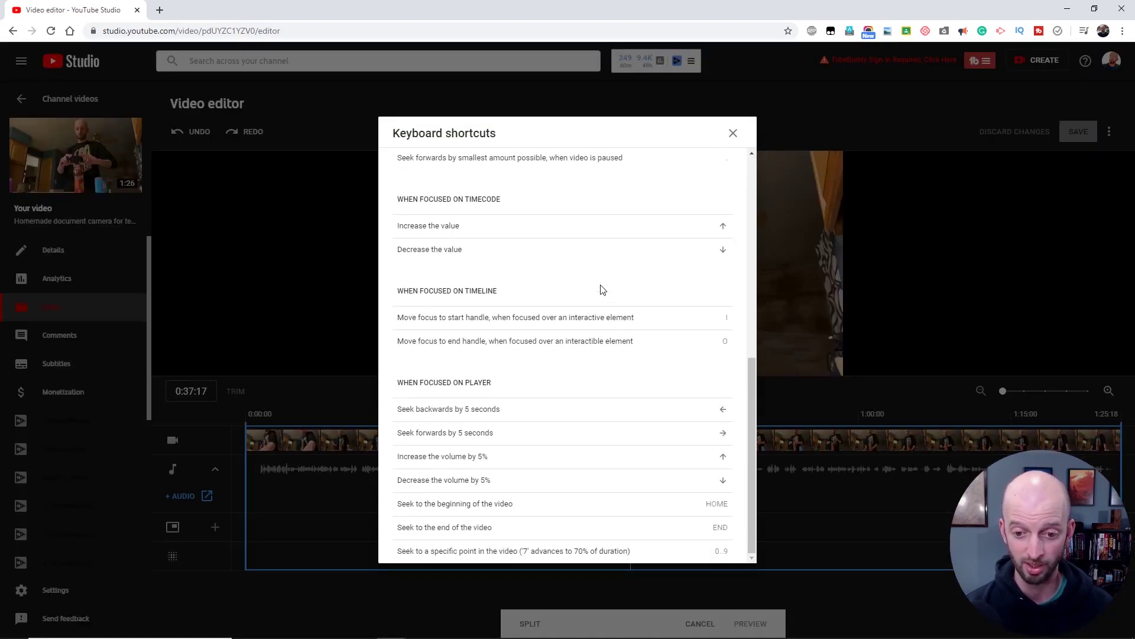
scroll(602, 291, up, 8)
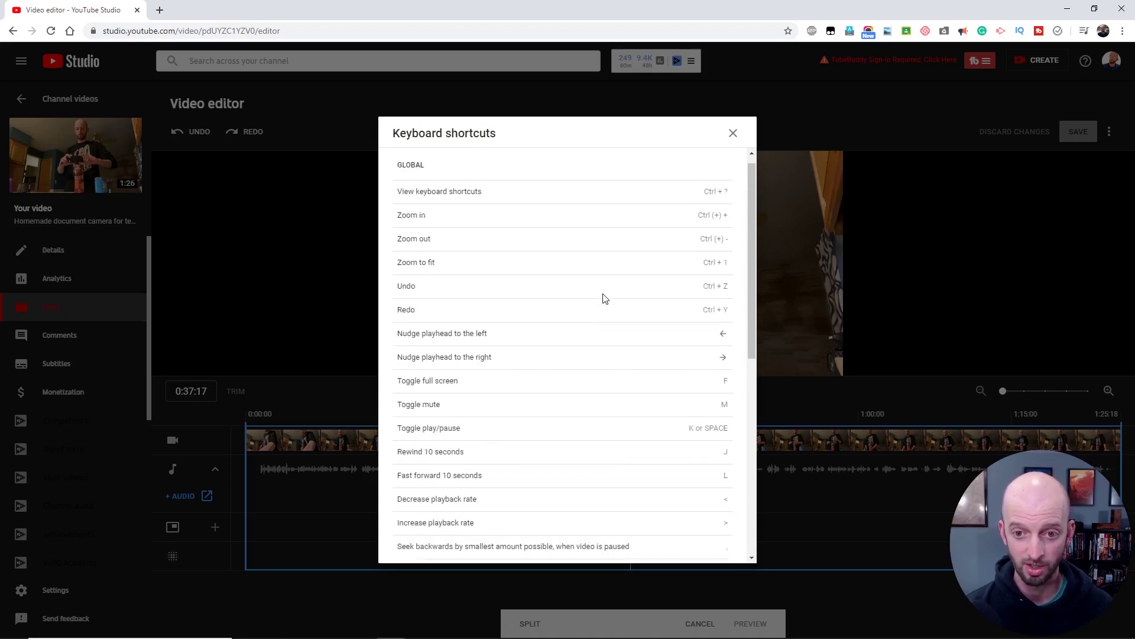
click(732, 135)
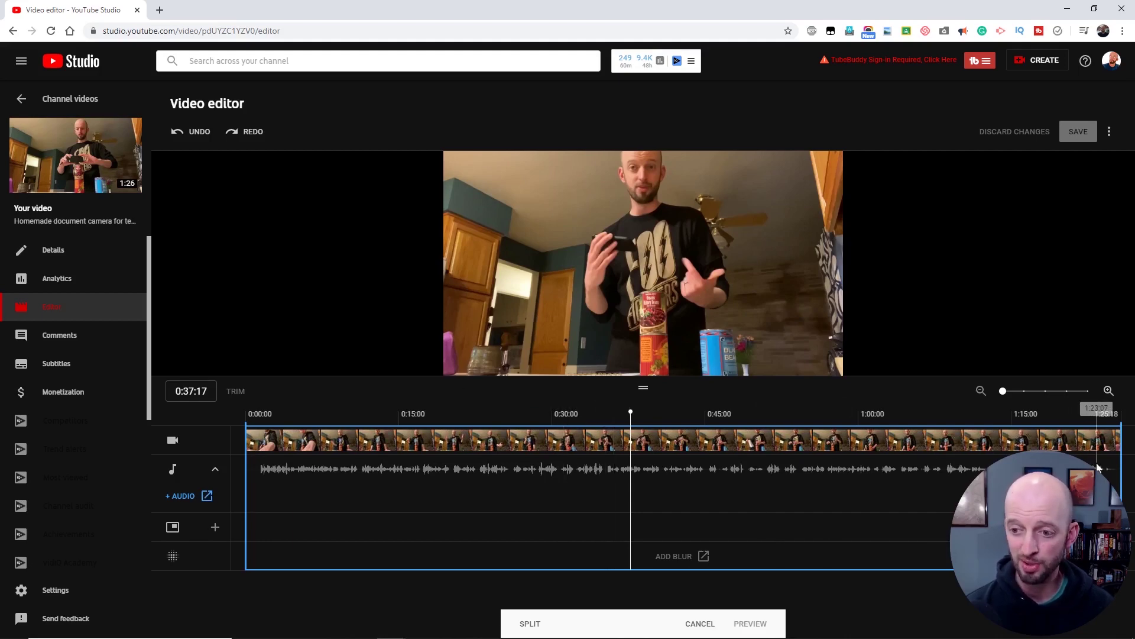
- Try trimming the clip from its end and start handles, restore both edges, and cancel the trim
drag(1121, 440, 1019, 440)
drag(1019, 479, 874, 480)
click(909, 475)
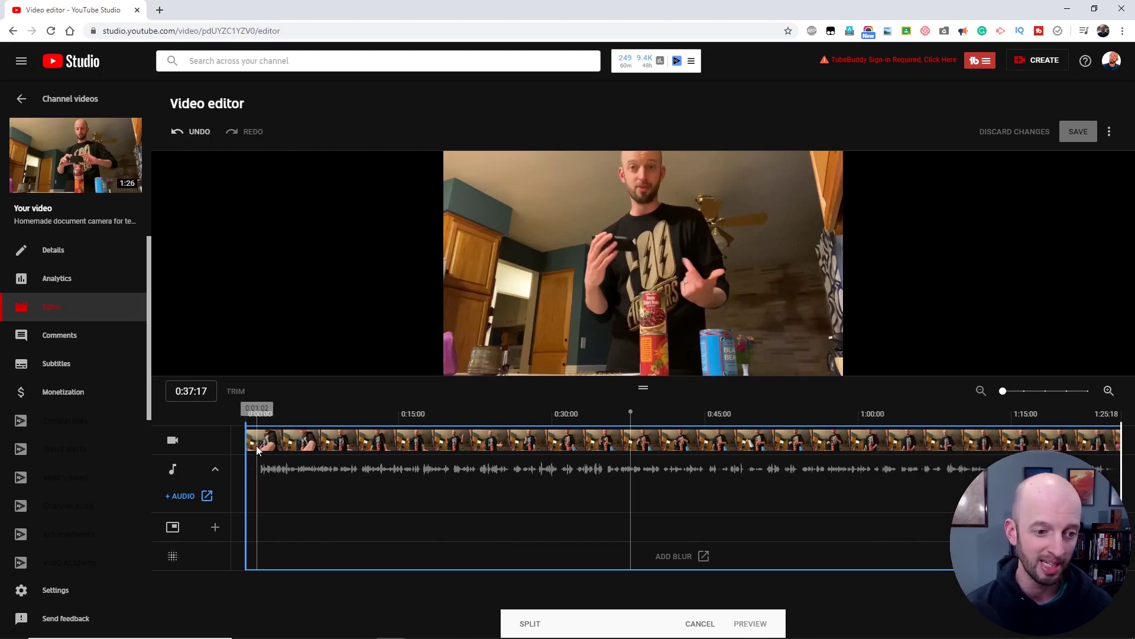
mouse_move(247, 450)
mouse_down()
mouse_move(259, 456)
mouse_move(229, 455)
mouse_up()
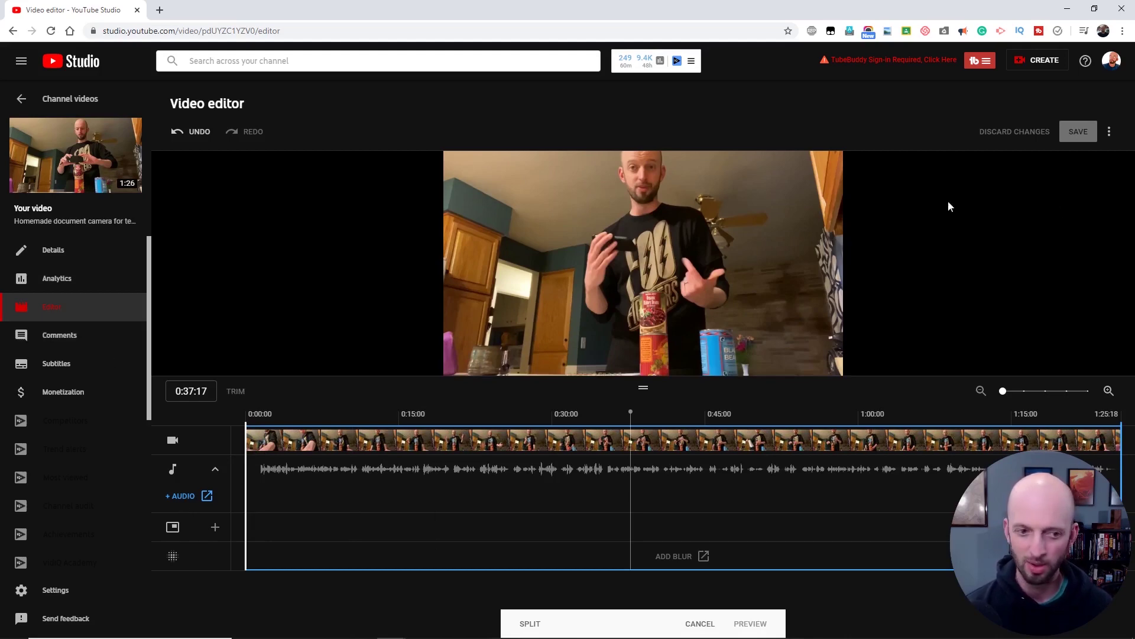
click(690, 625)
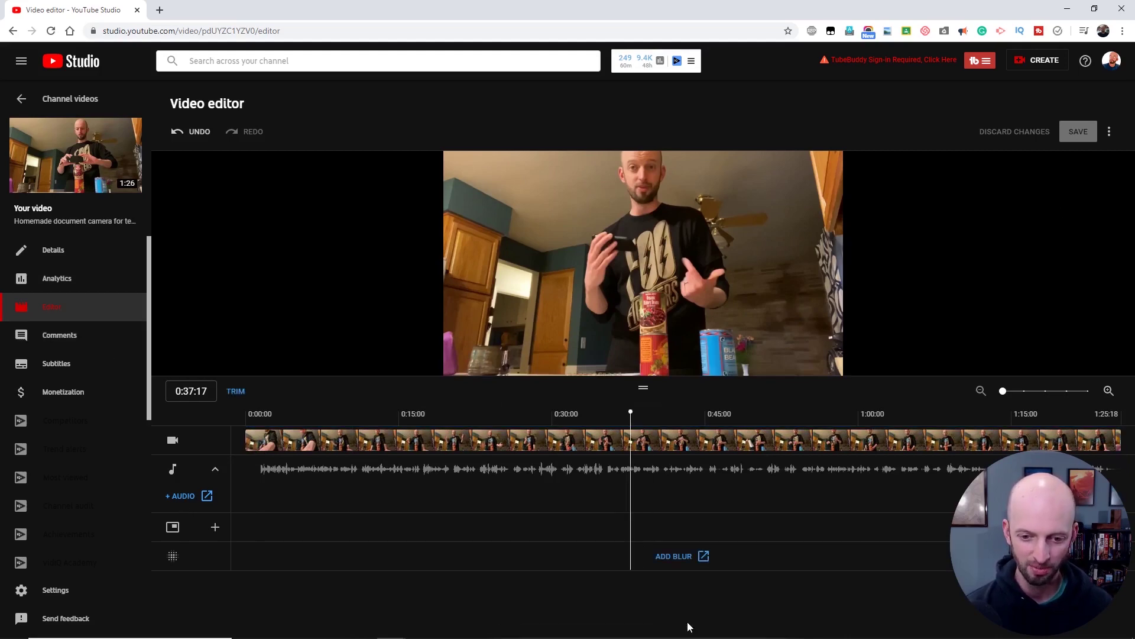
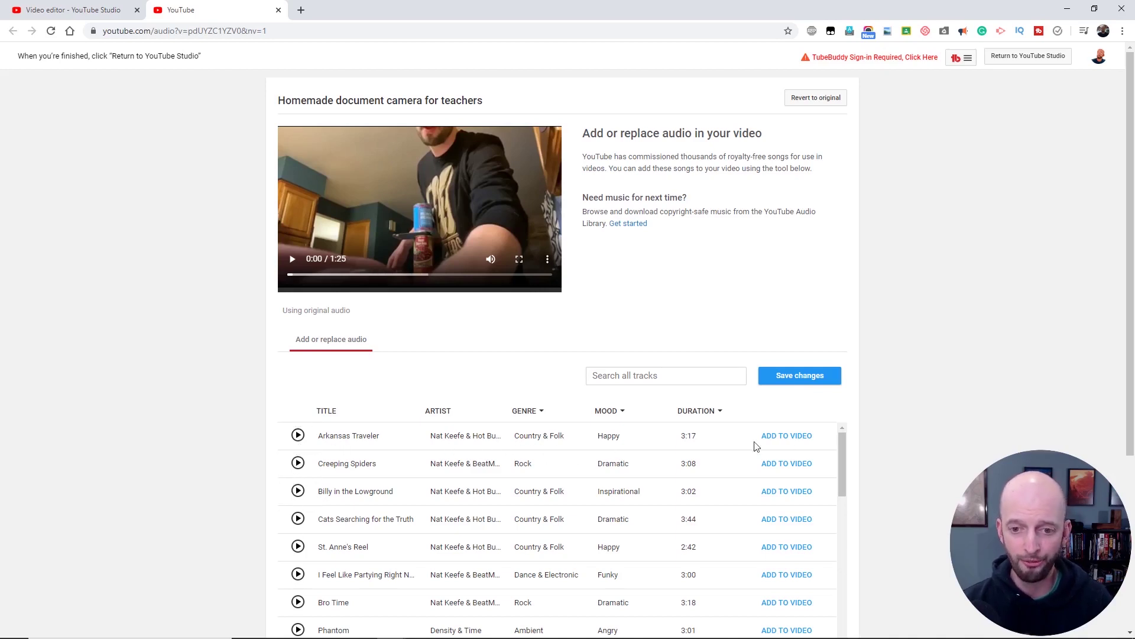
- Add the track "Arkansas Traveler" to the video and pause the playback
click(797, 438)
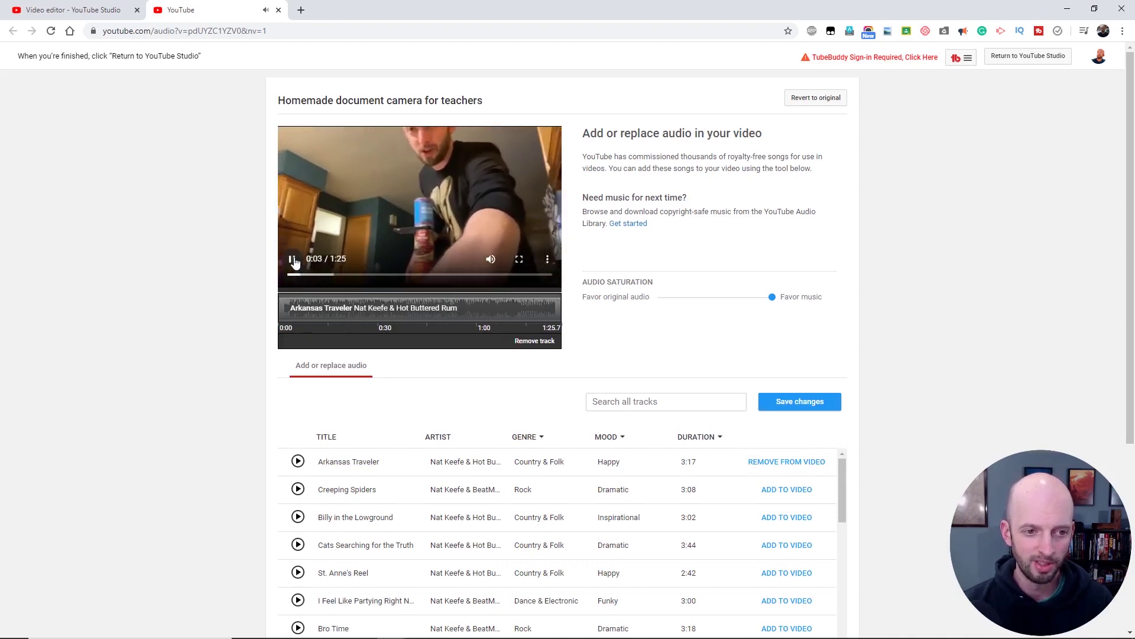
click(292, 259)
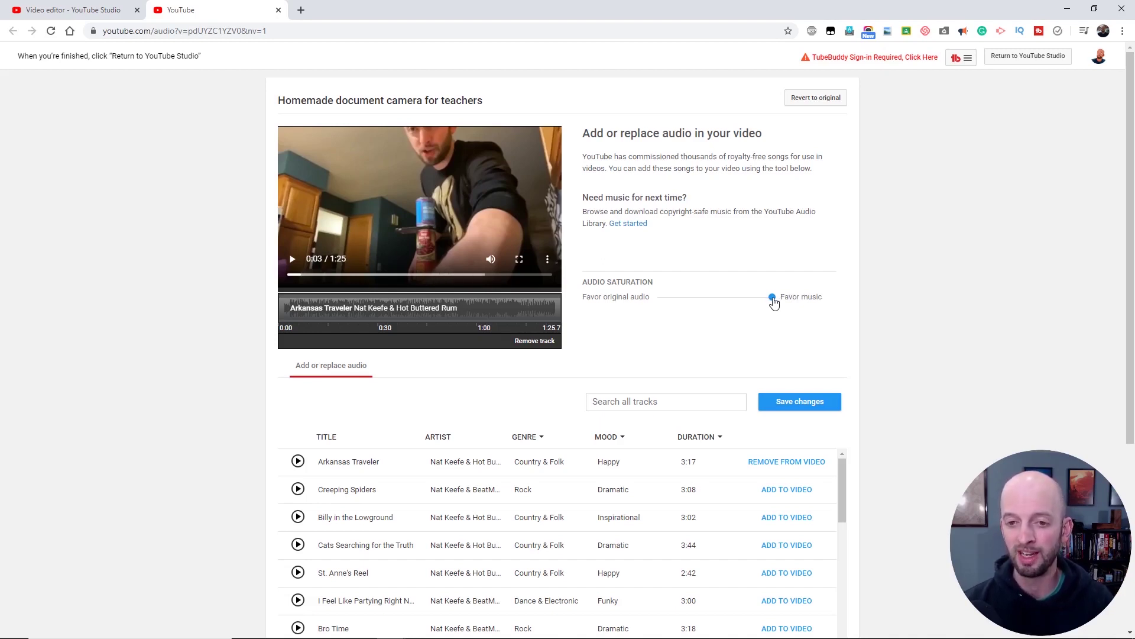
- Set the audio saturation fully toward the original audio and preview the mix with the added track
drag(773, 303, 649, 310)
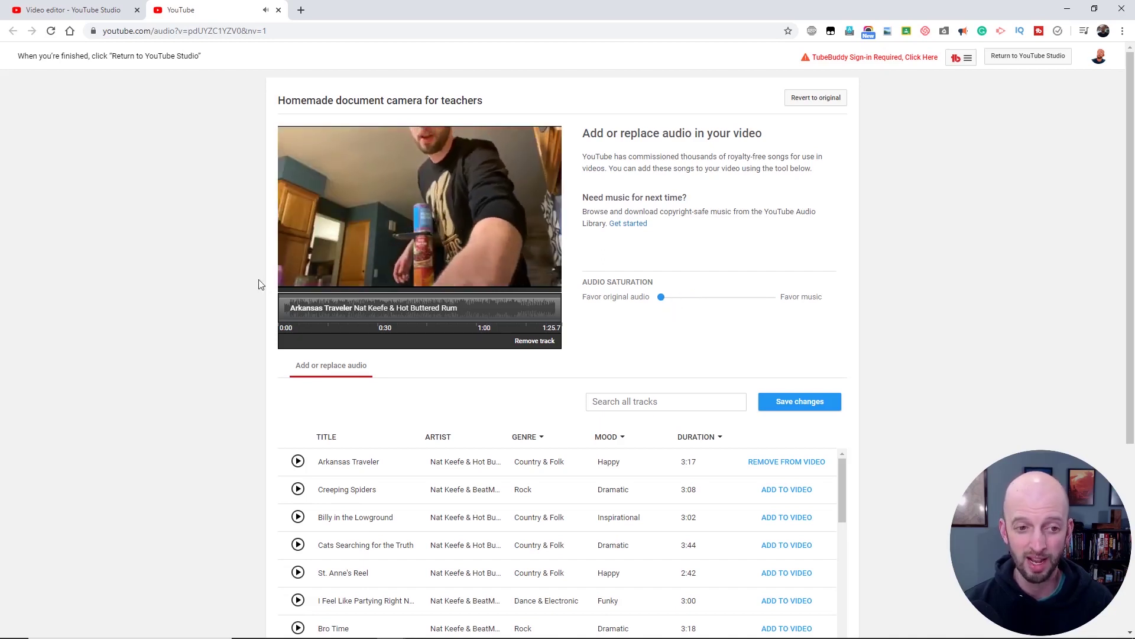
click(292, 265)
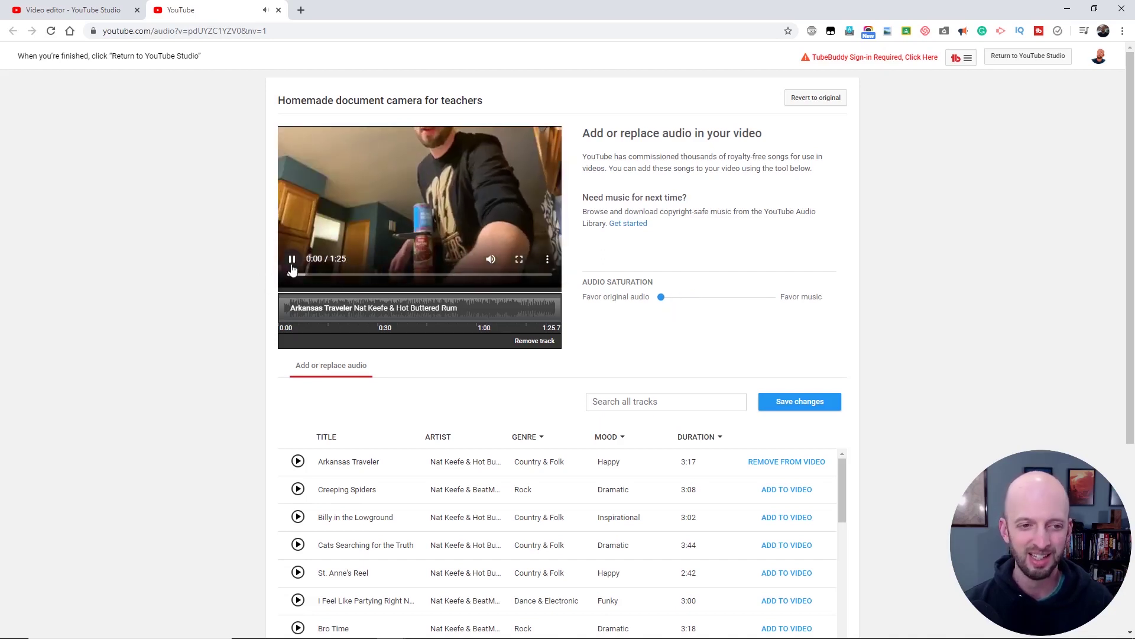
click(292, 272)
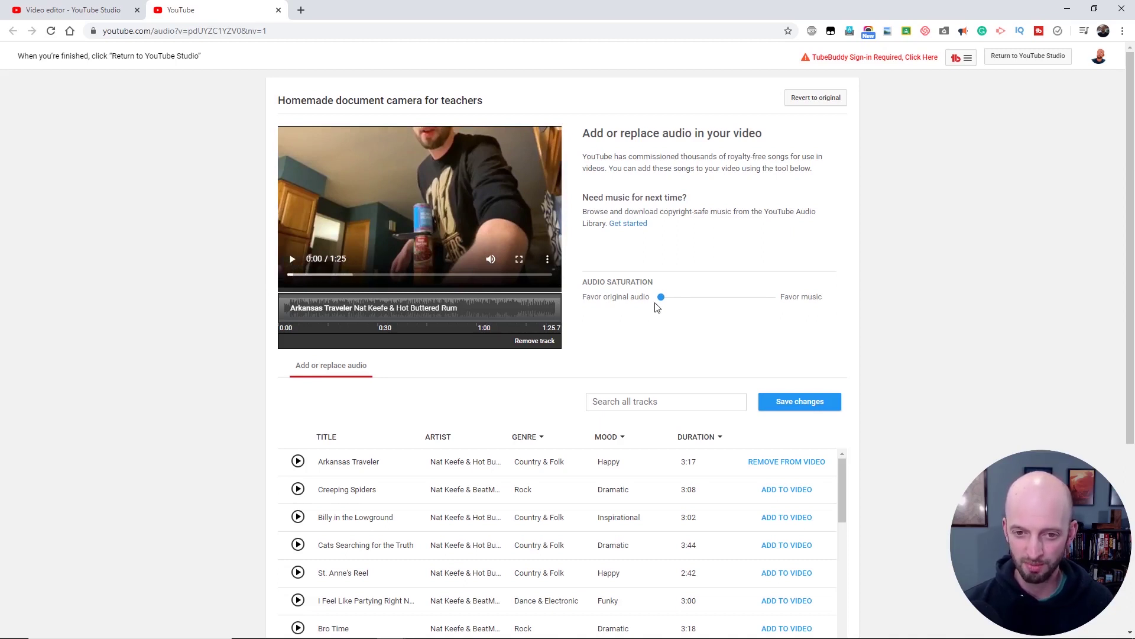
click(294, 263)
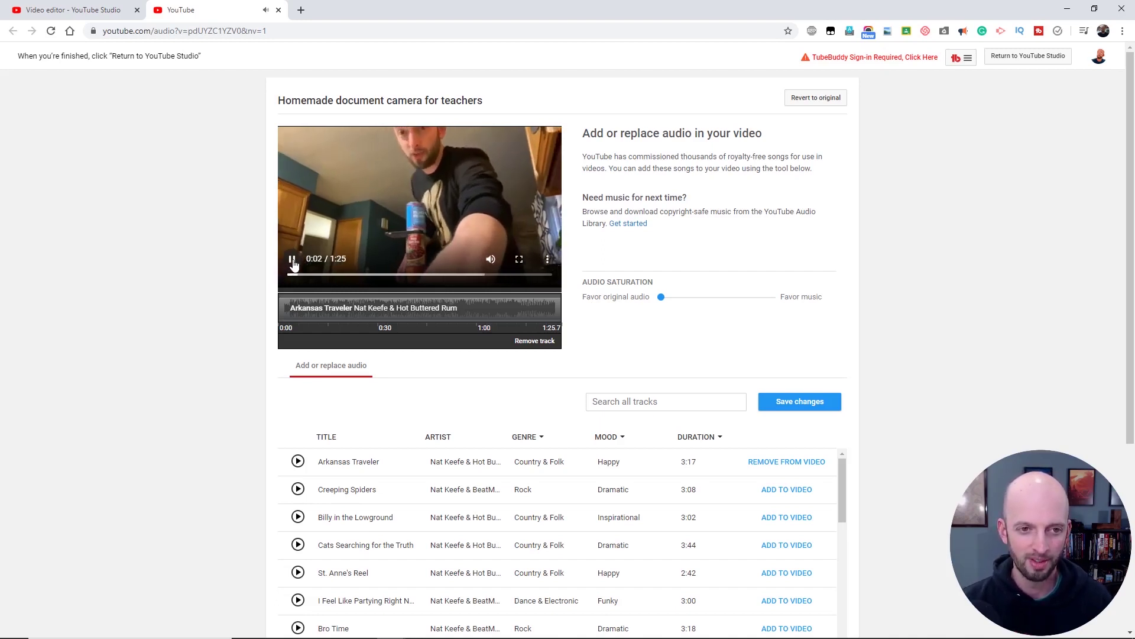
click(294, 263)
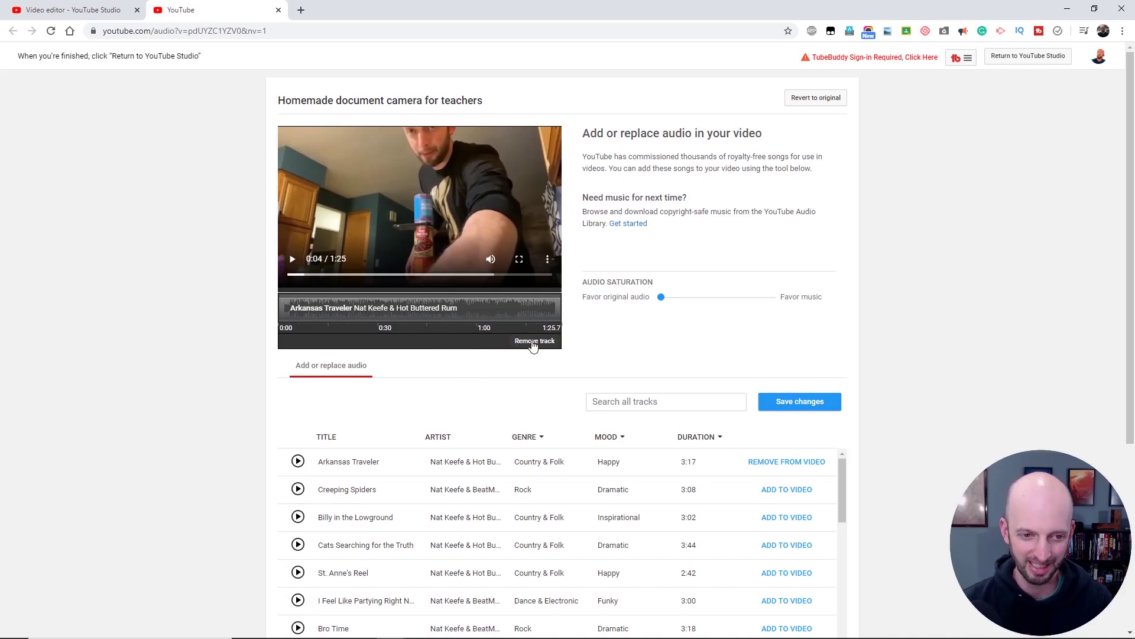
- Remove the "Arkansas Traveler" track and revert the video to its original state
scroll(561, 390, down, 1)
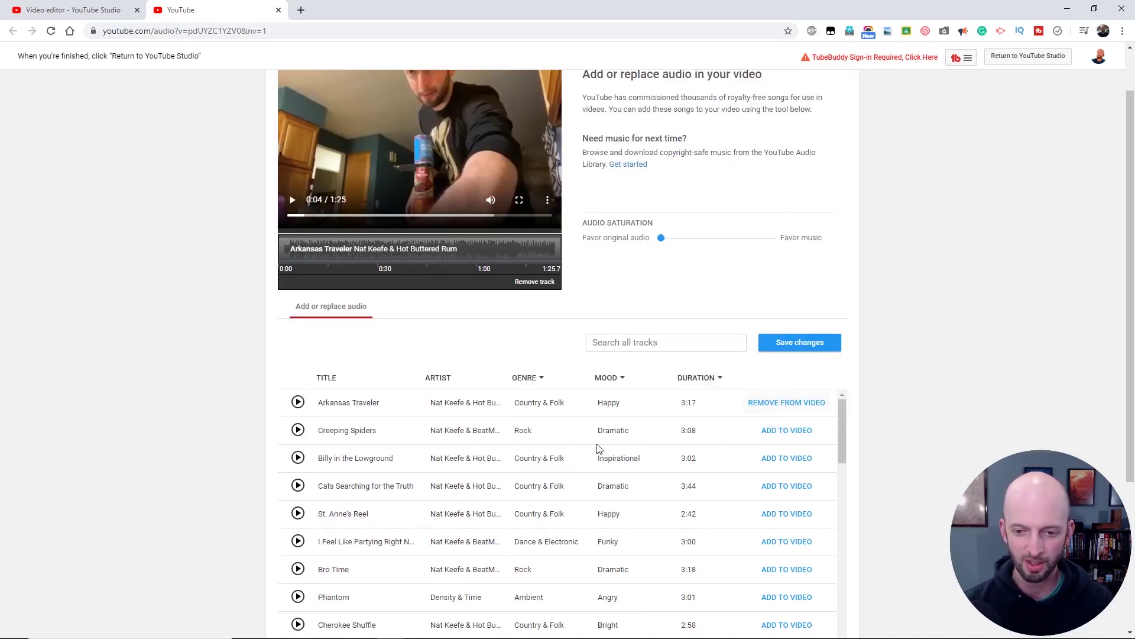
click(786, 408)
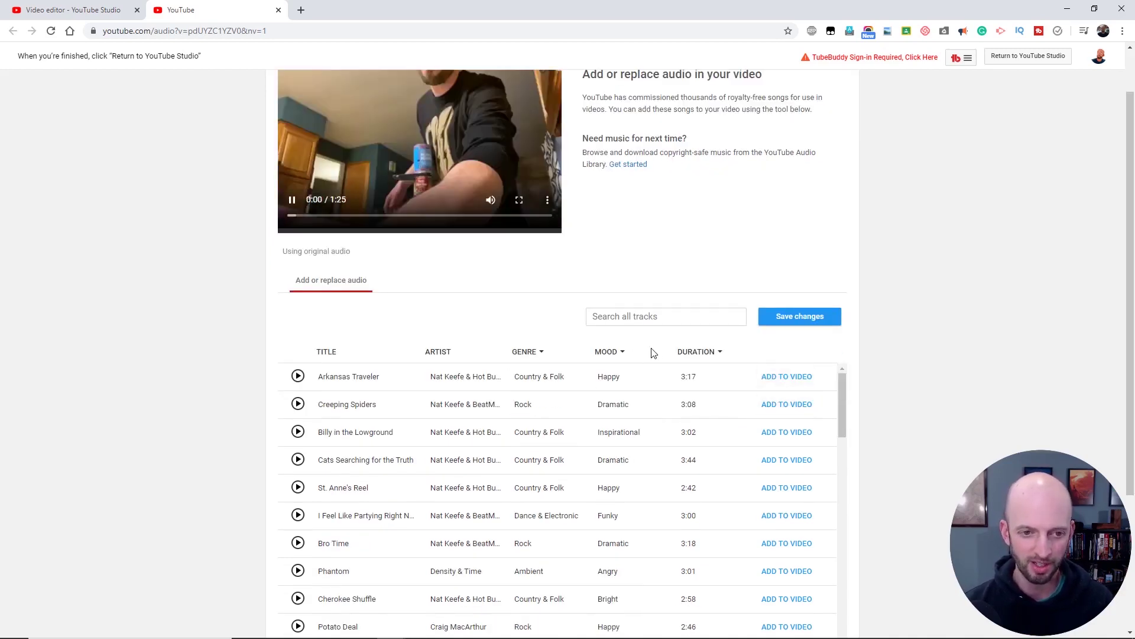
click(326, 211)
scroll(808, 349, up, 1)
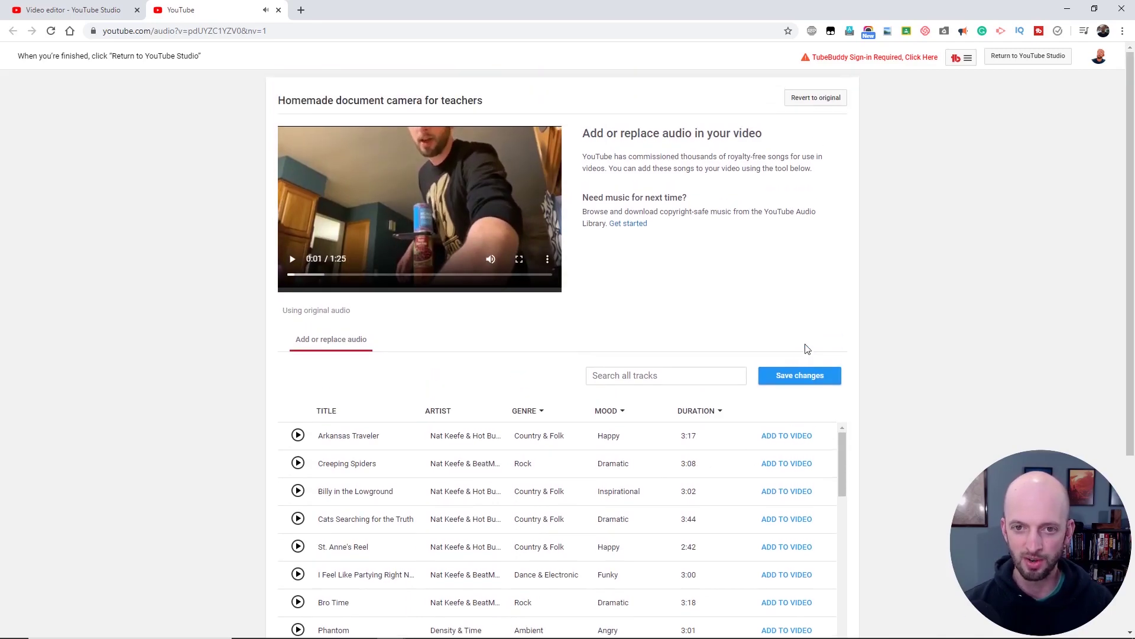
click(818, 104)
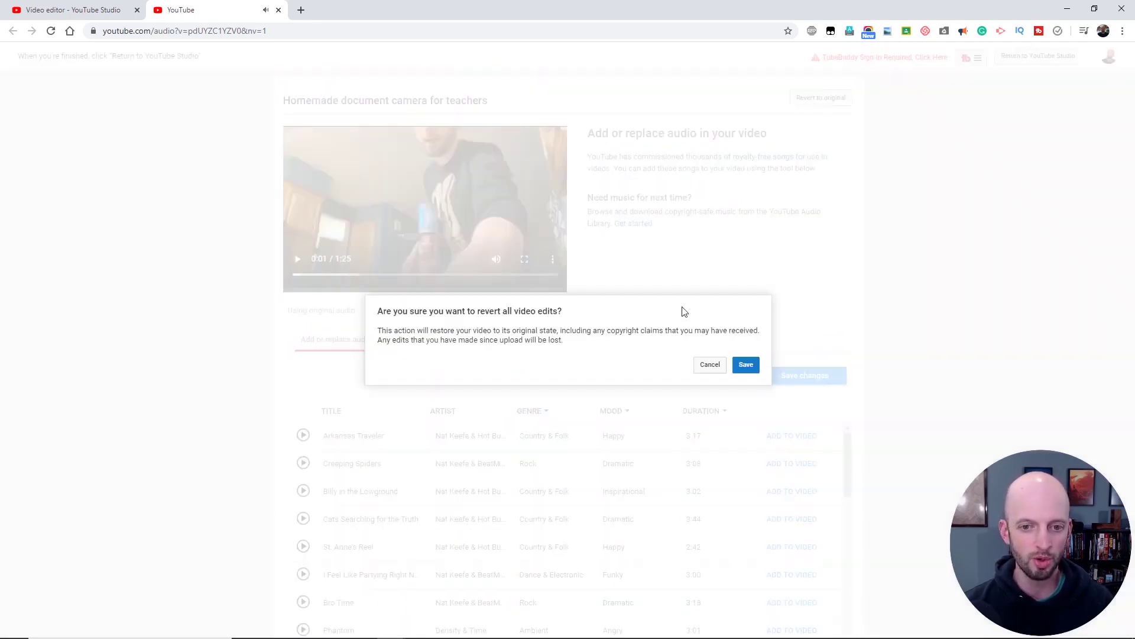
click(744, 366)
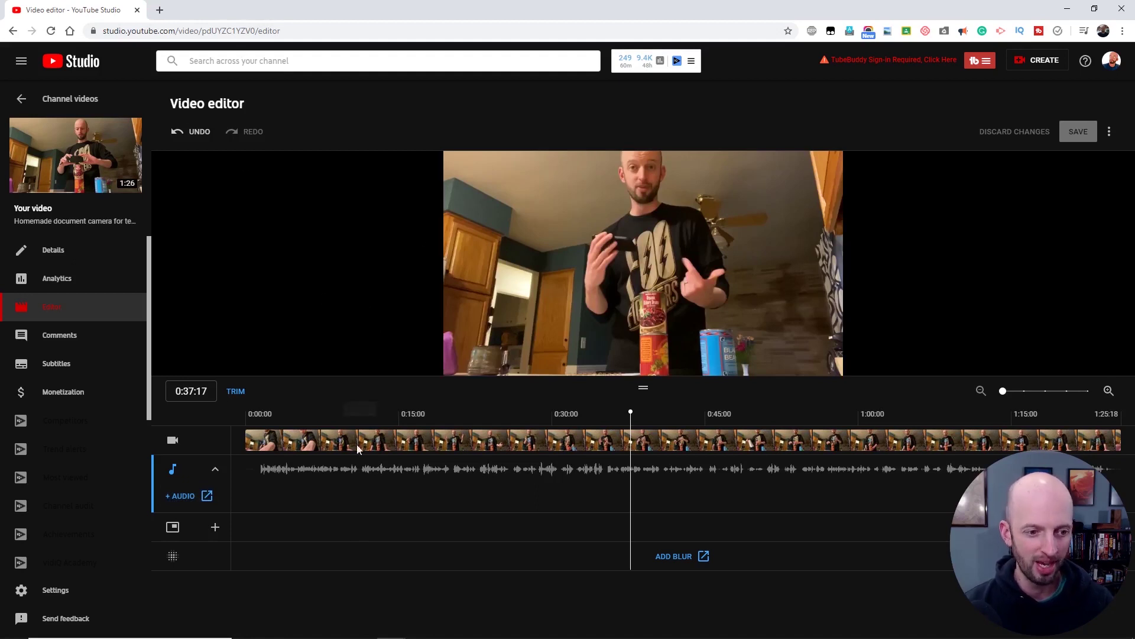
- Try adding a Subscribe end screen element to the video and discard the change
click(215, 528)
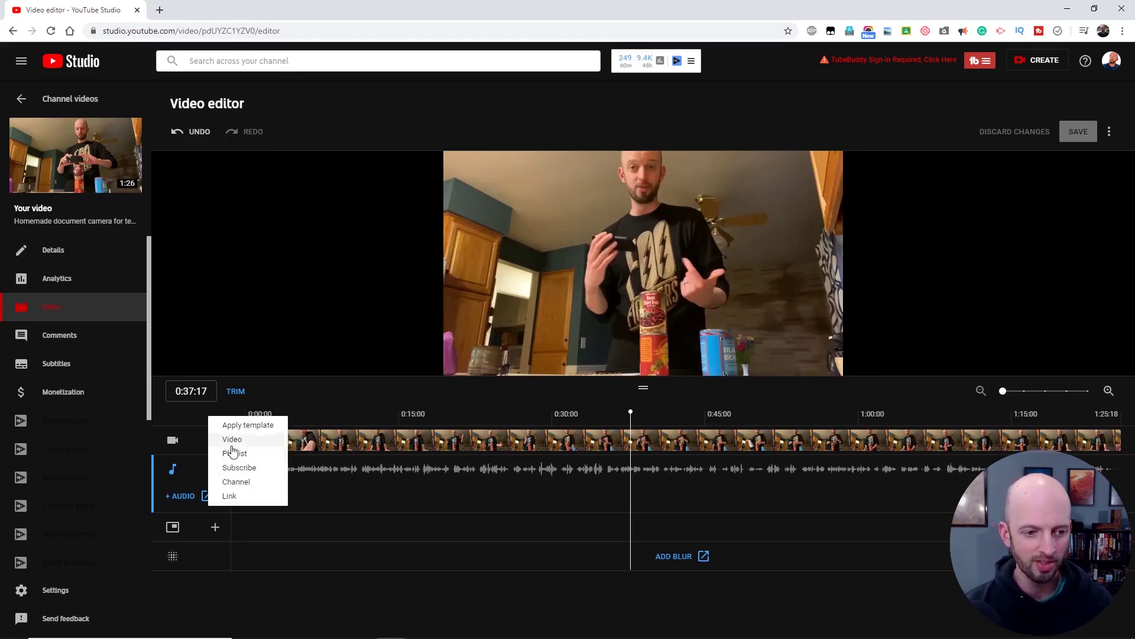
click(237, 467)
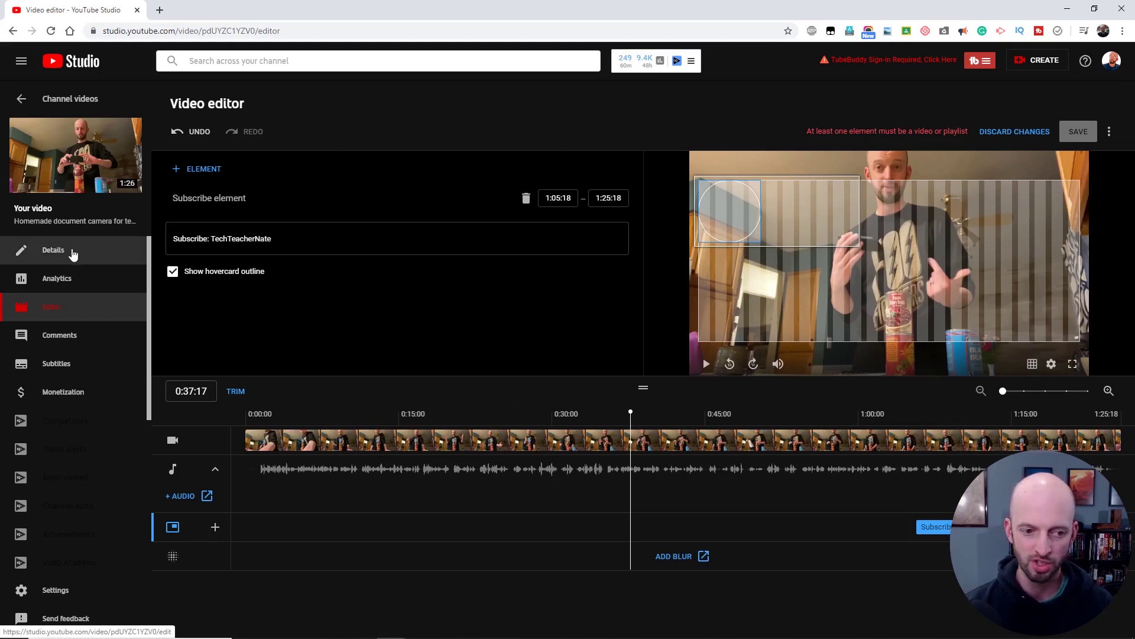
click(1004, 131)
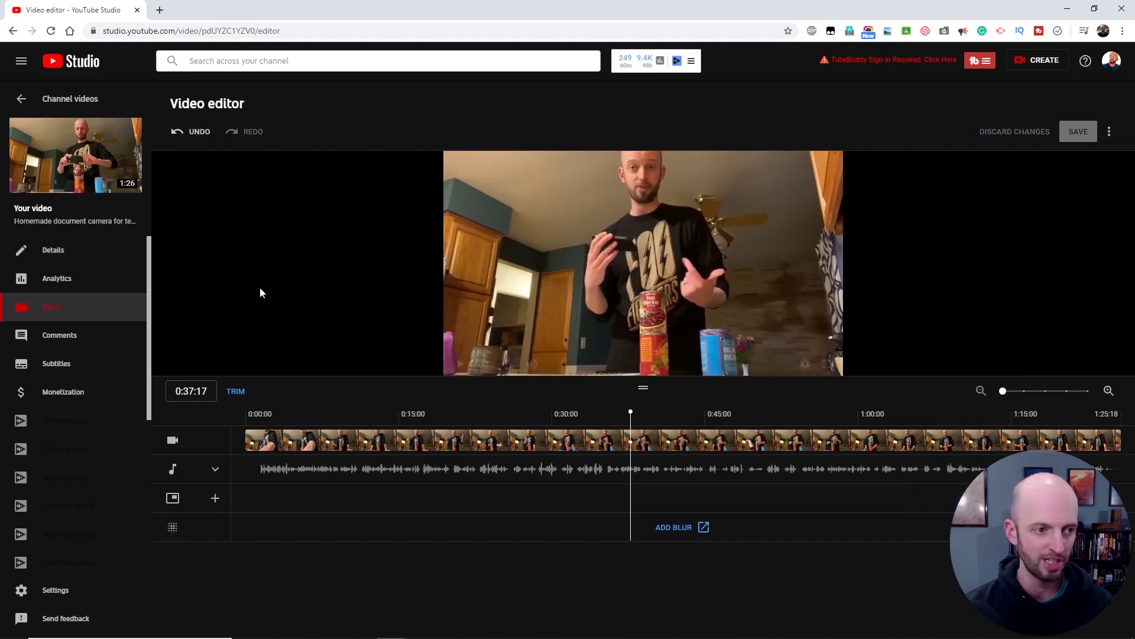
- Open the video's details page and look through its basic settings
click(95, 255)
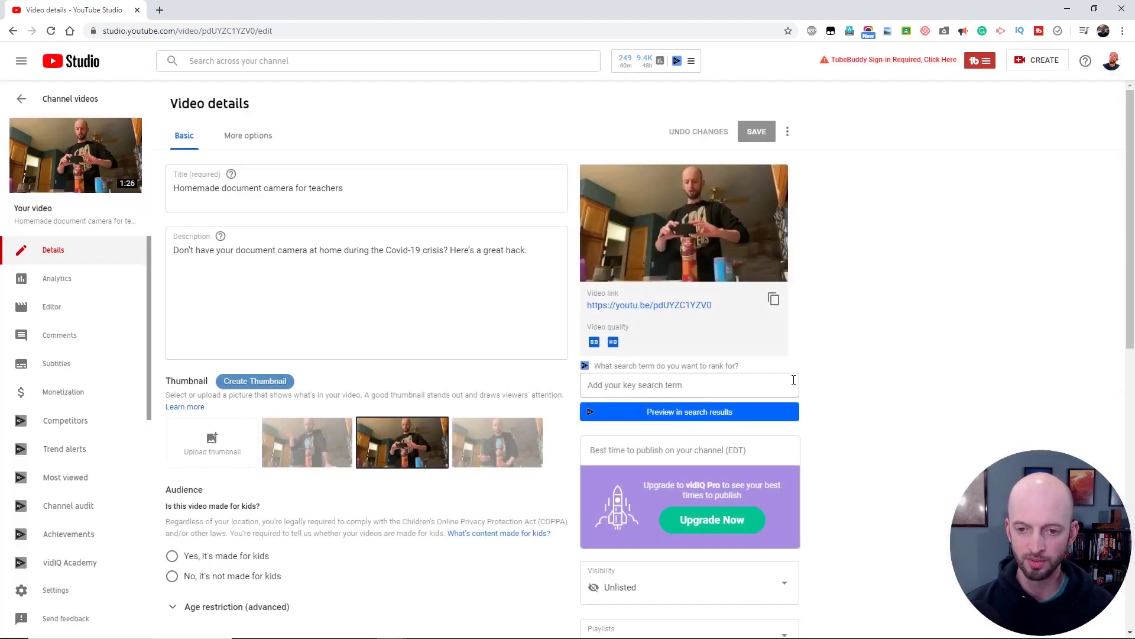
scroll(763, 391, down, 5)
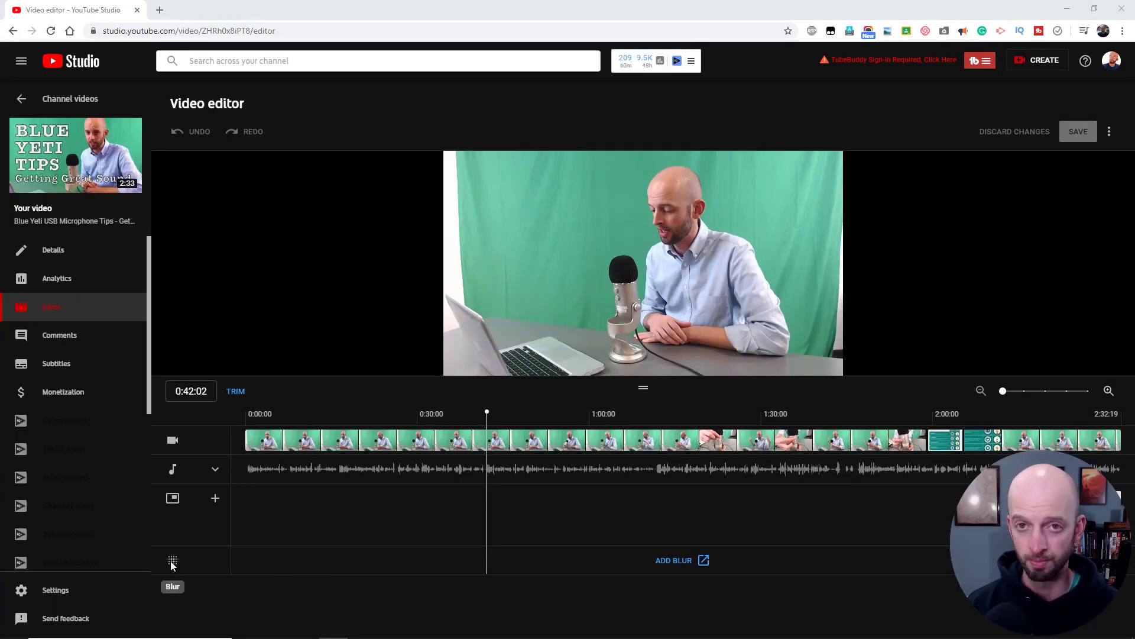
- Open the blur tools for the Blue Yeti USB microphone video and pause its playback
click(675, 560)
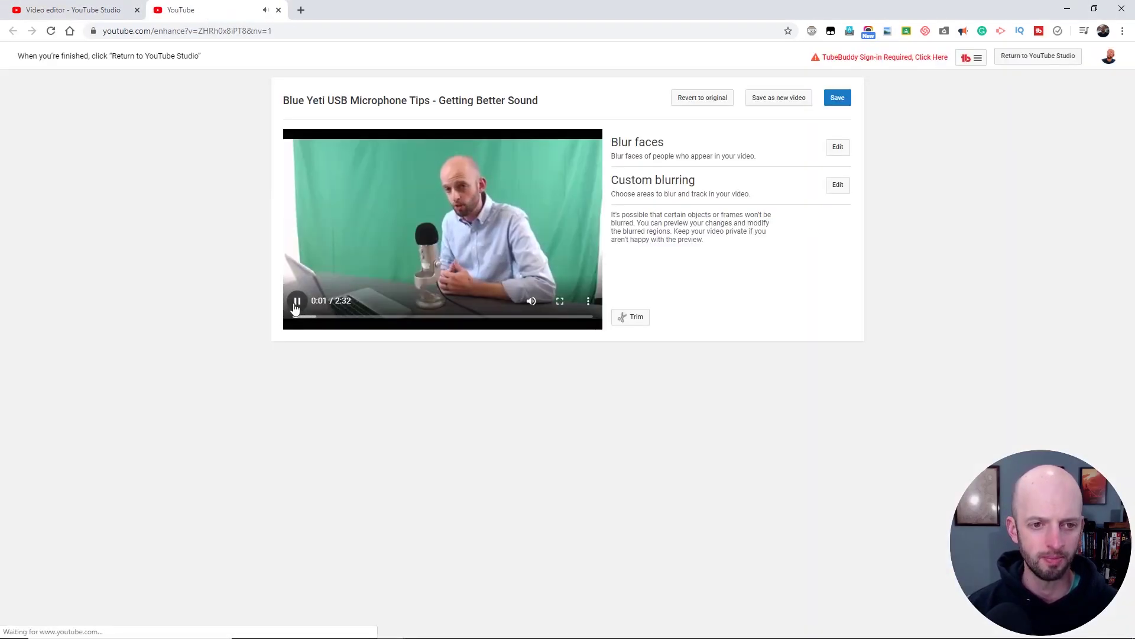
click(296, 305)
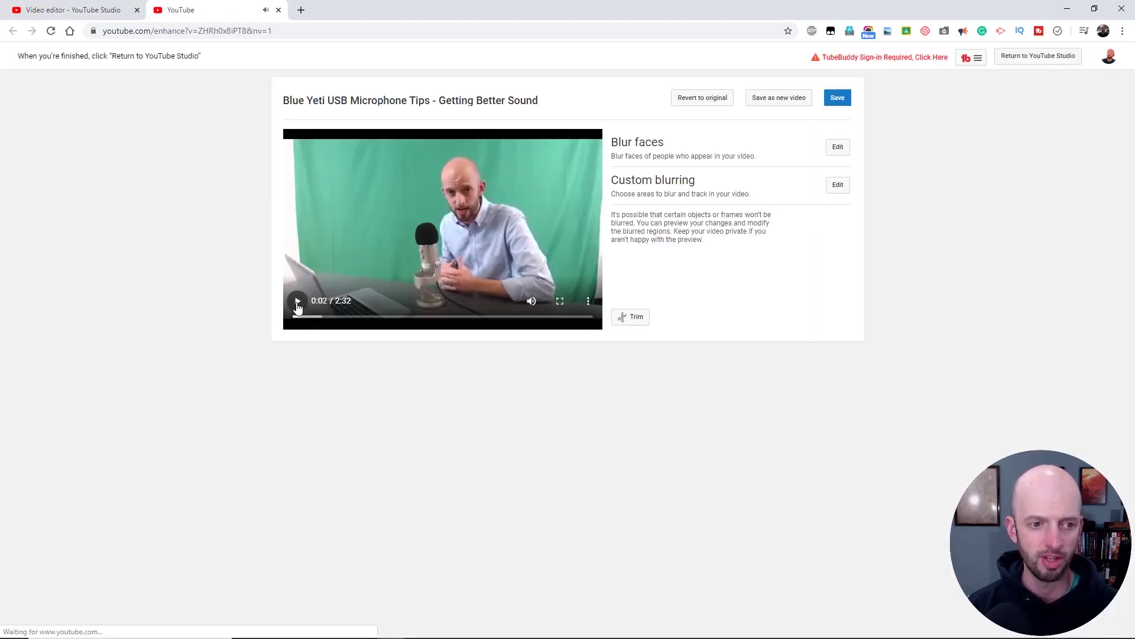
- Try blurring the detected face, preview the blur in playback, and cancel the face blurring
click(836, 149)
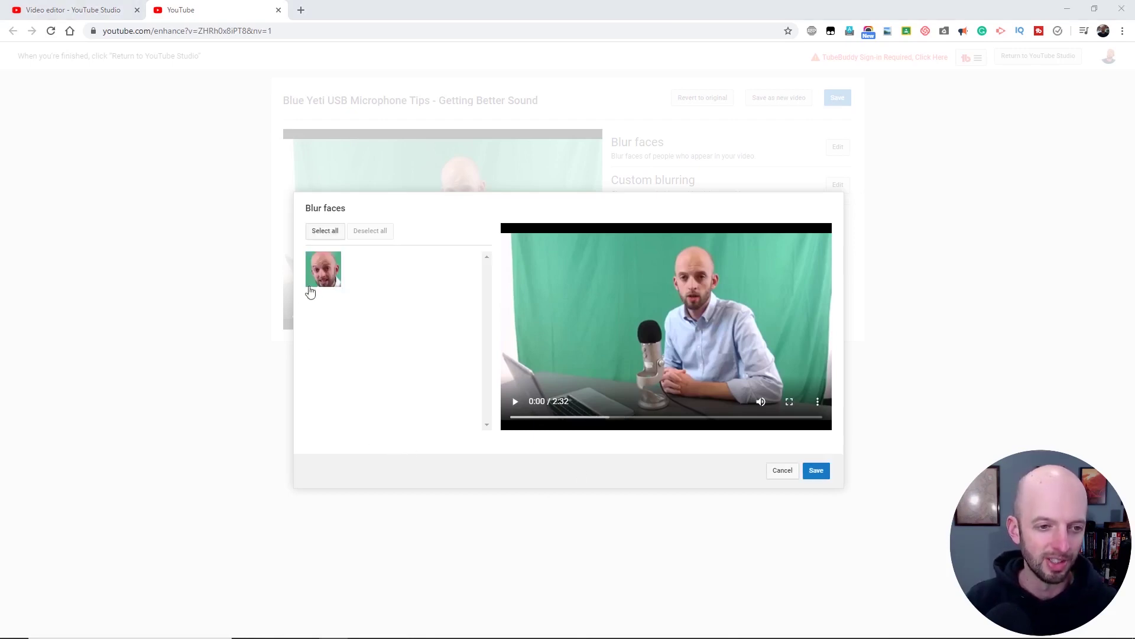
mouse_move(319, 275)
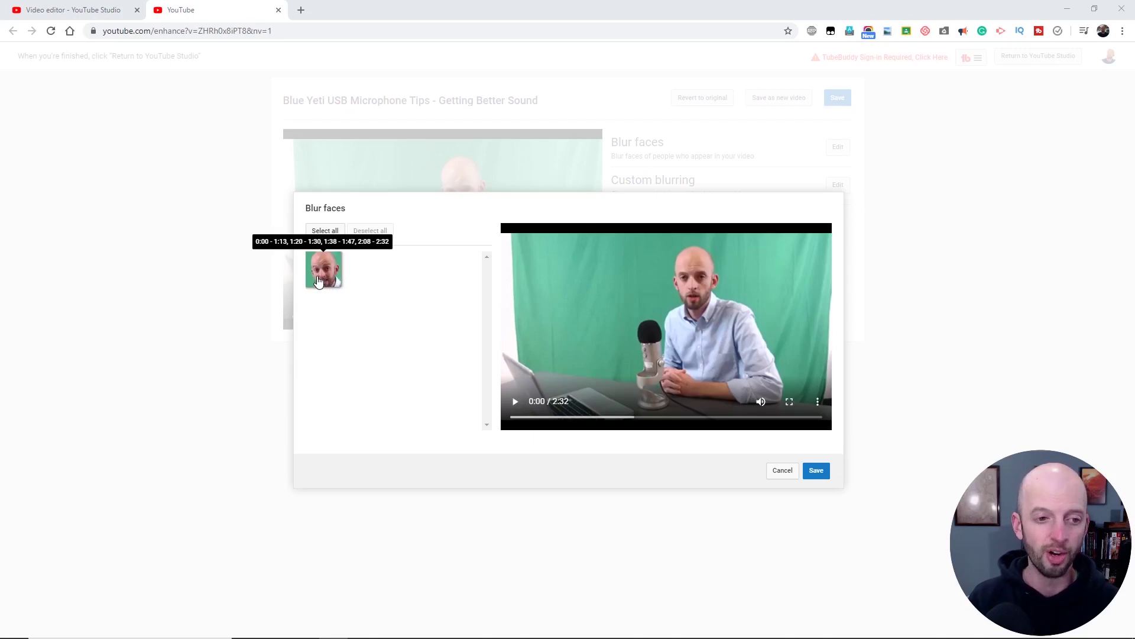
click(326, 282)
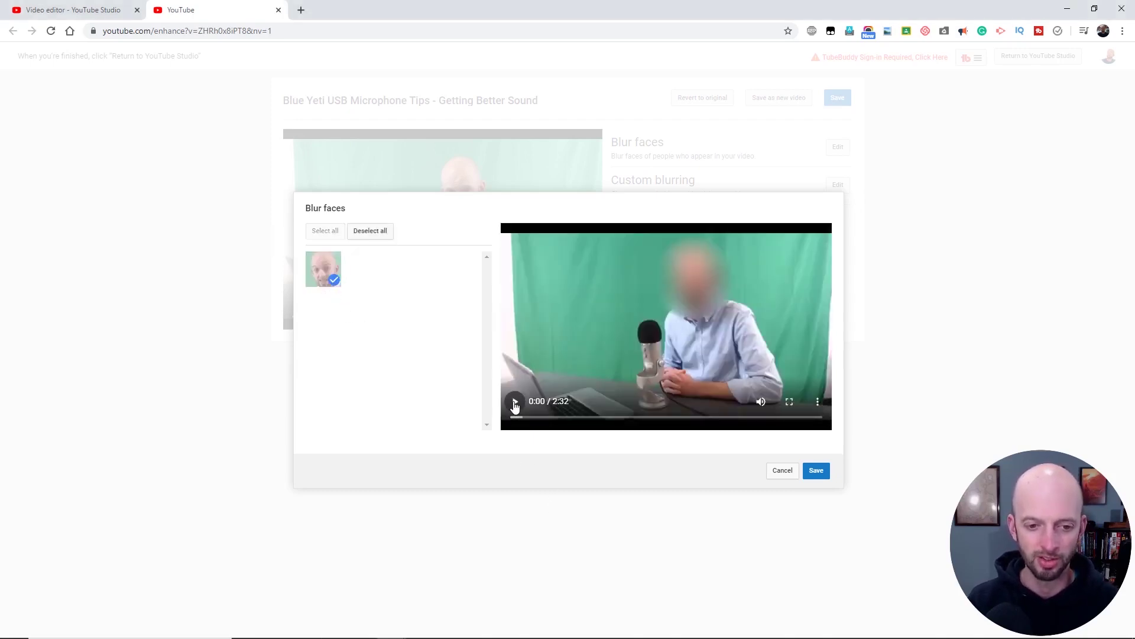
click(515, 402)
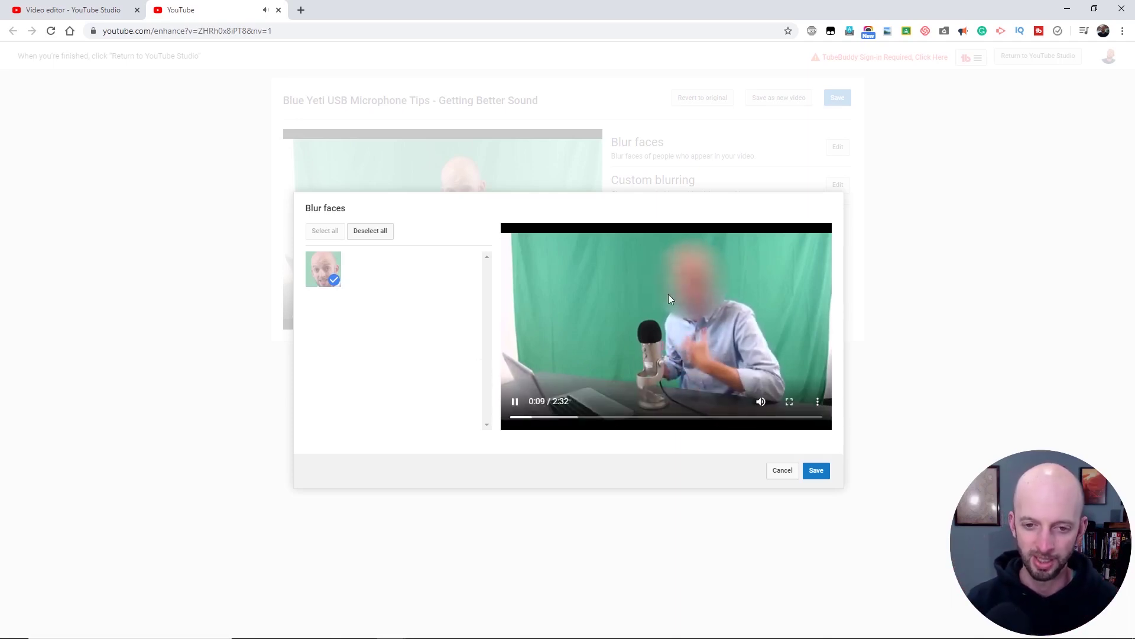
click(781, 471)
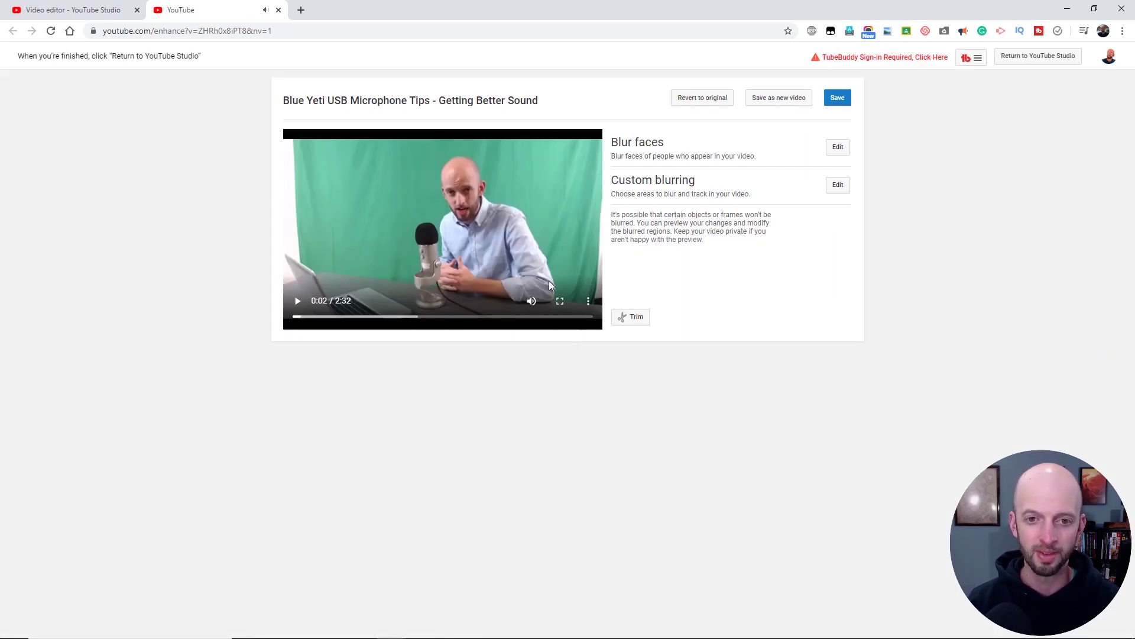
- Add a custom blur area at 0:03 and resize it to fit over the microphone
click(838, 185)
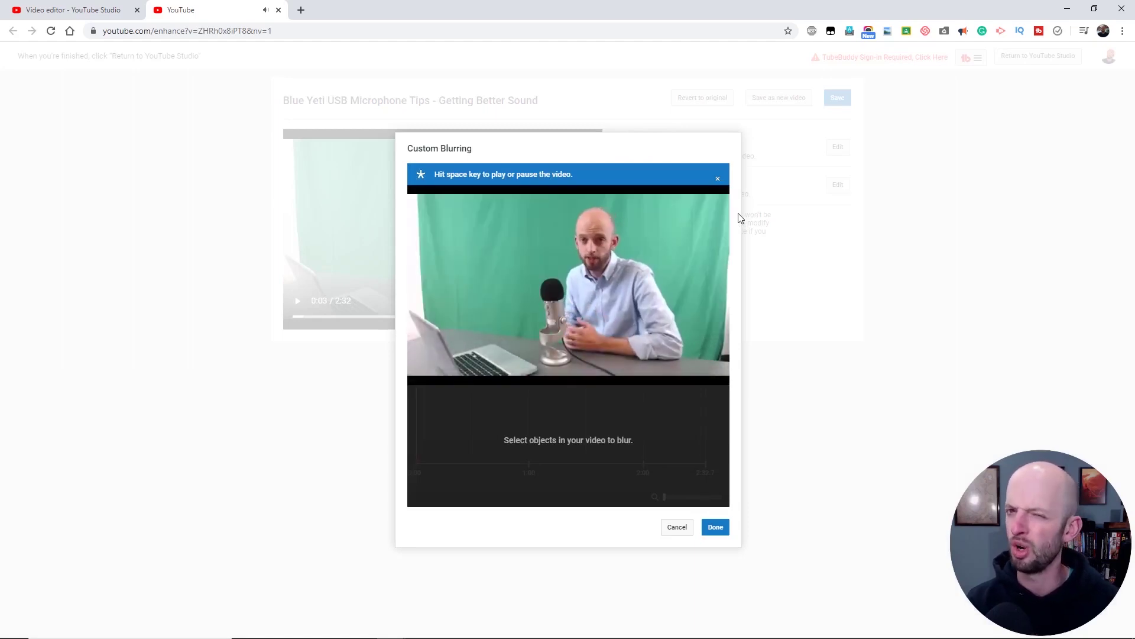
mouse_move(719, 220)
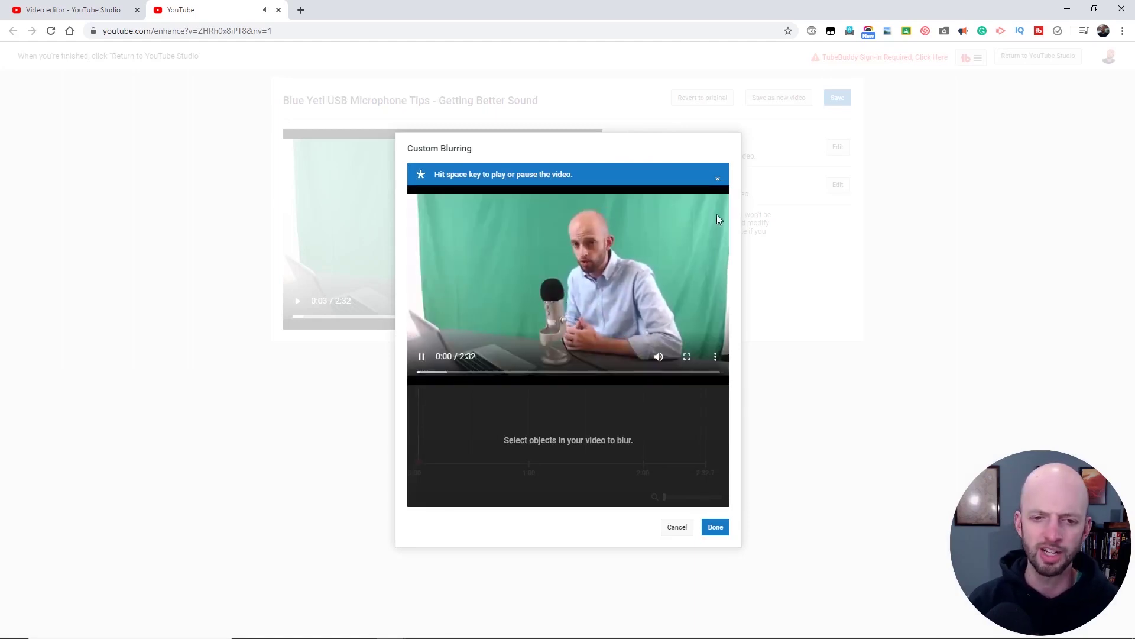
click(421, 357)
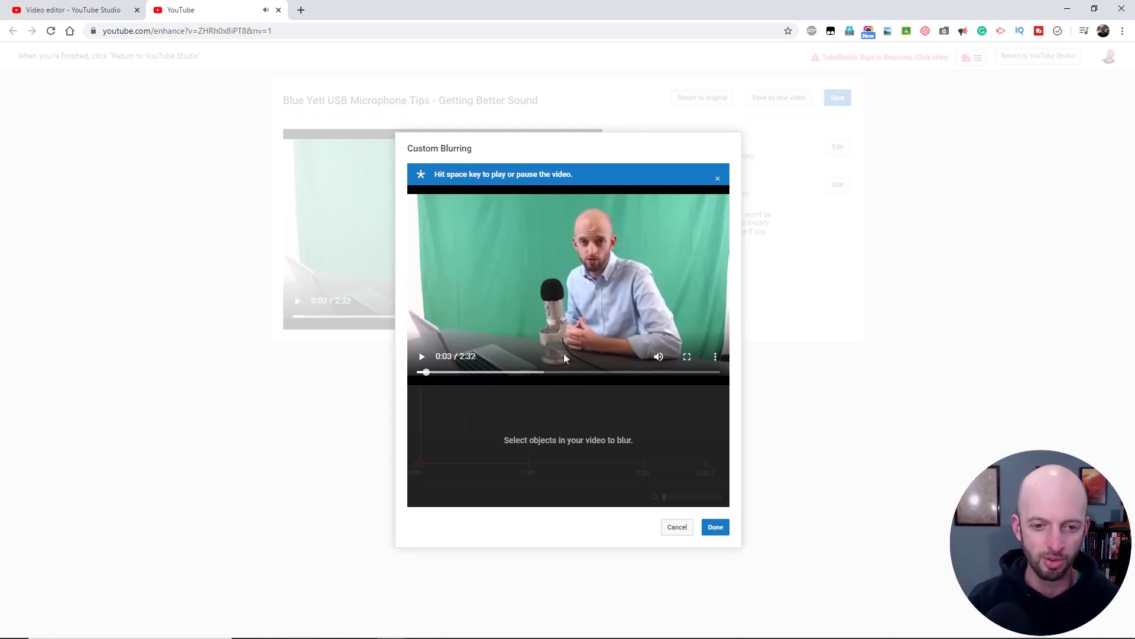
click(554, 314)
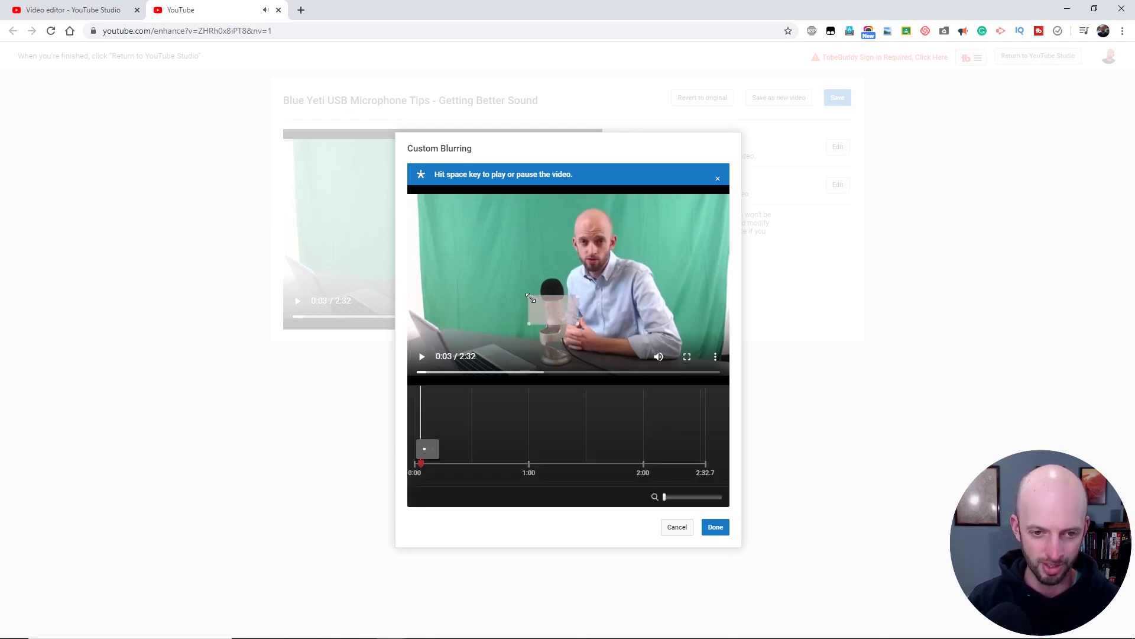
drag(531, 297, 545, 277)
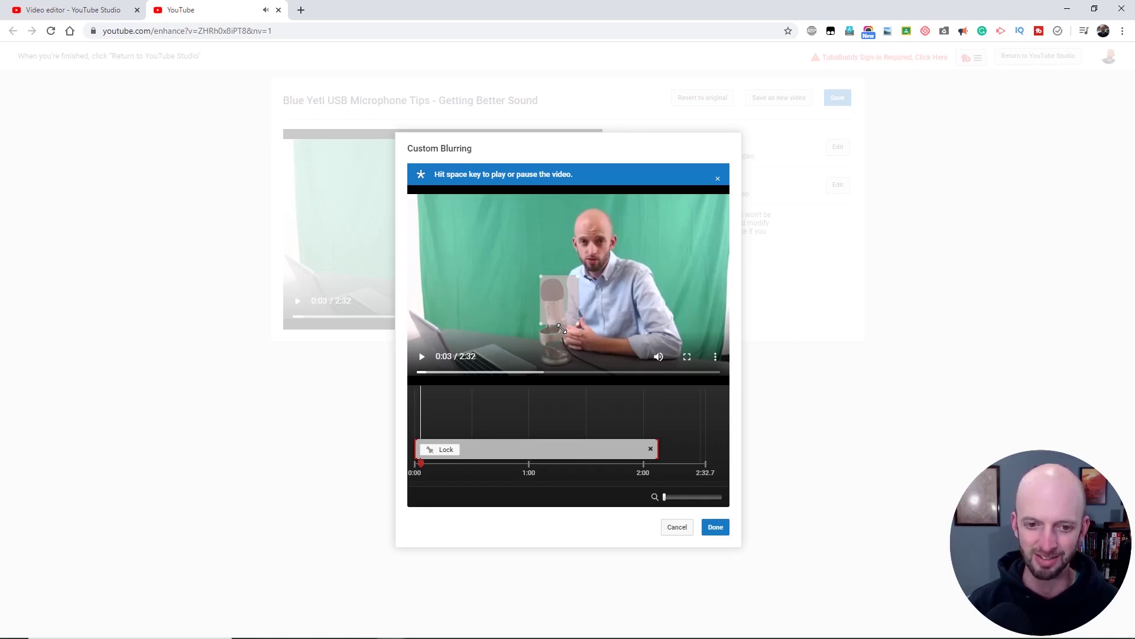
drag(561, 328, 579, 328)
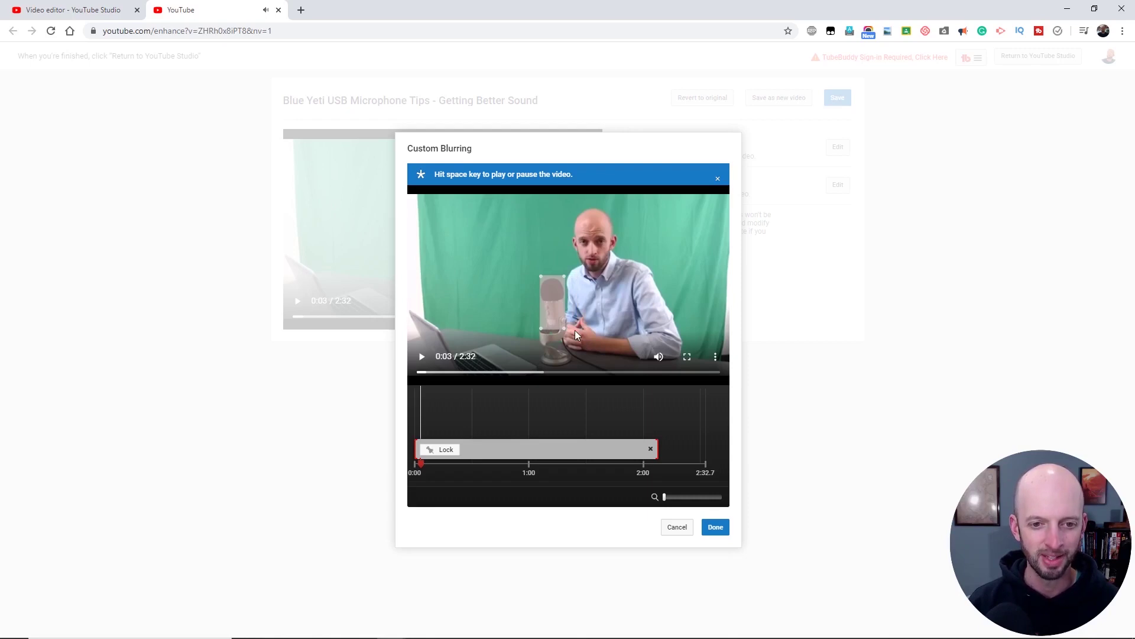
- Limit the microphone blur to about 0:06 to 0:30, apply it, and preview the result
drag(658, 447, 425, 453)
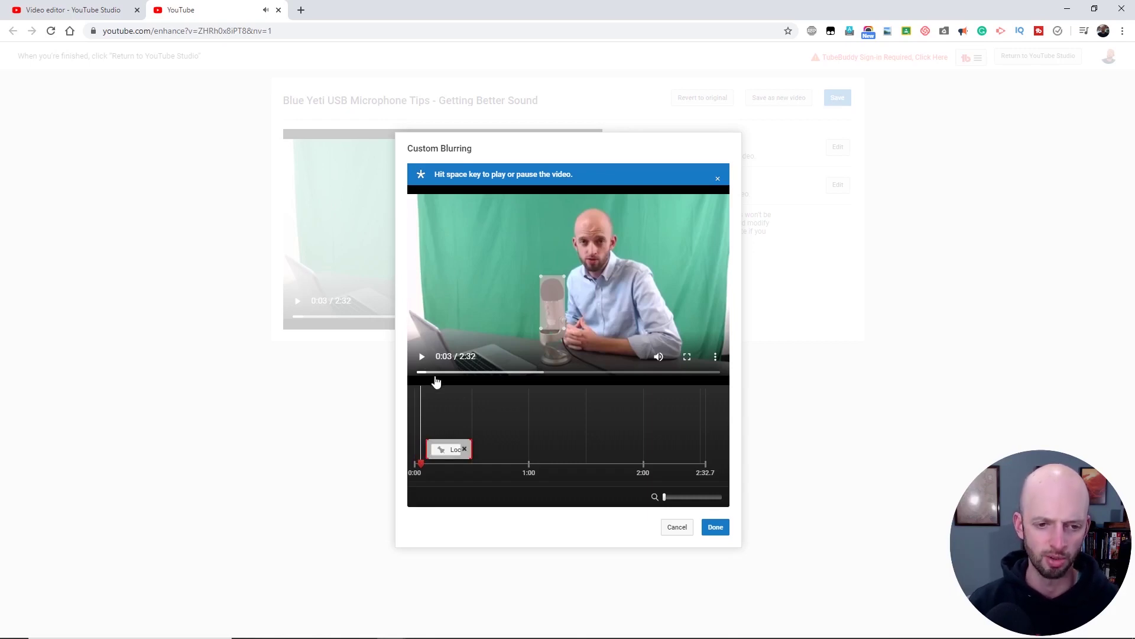
click(422, 356)
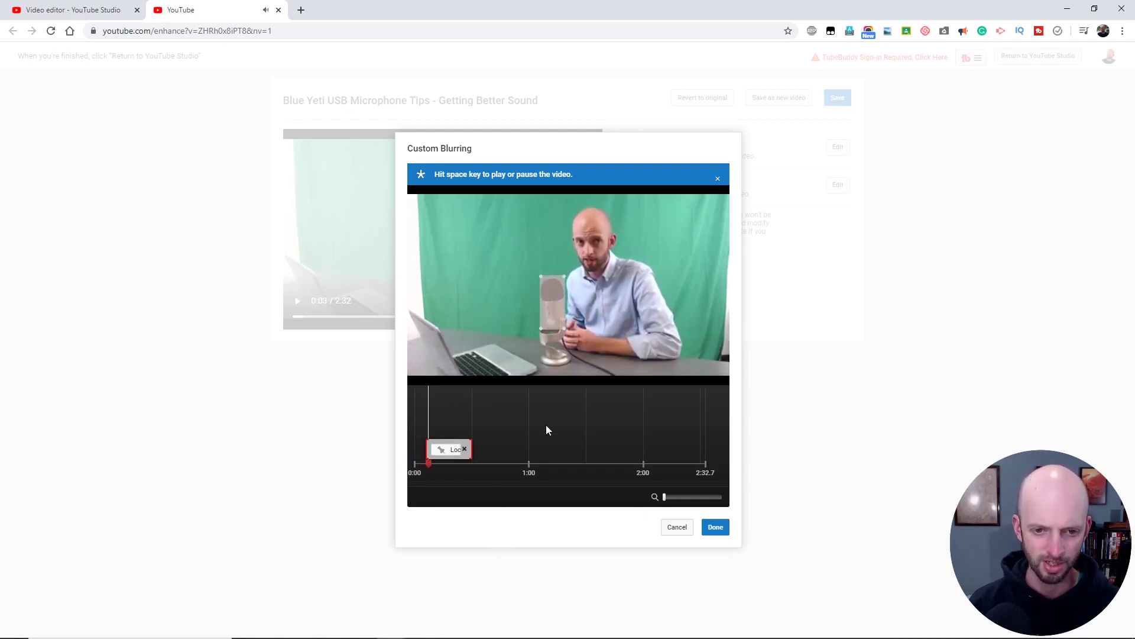
click(717, 528)
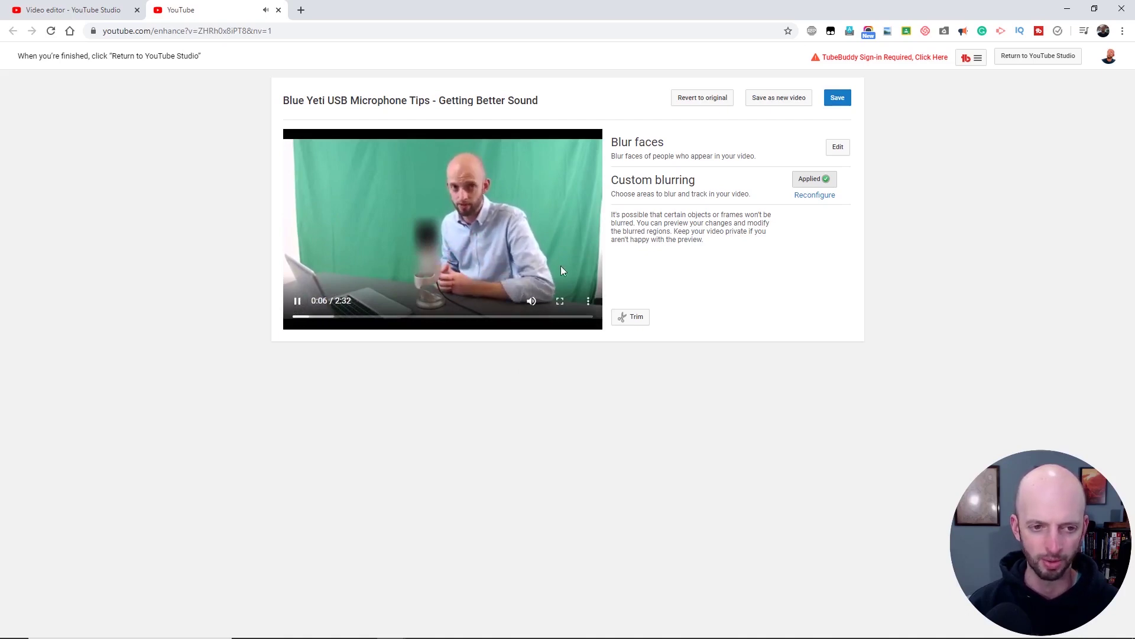
click(470, 291)
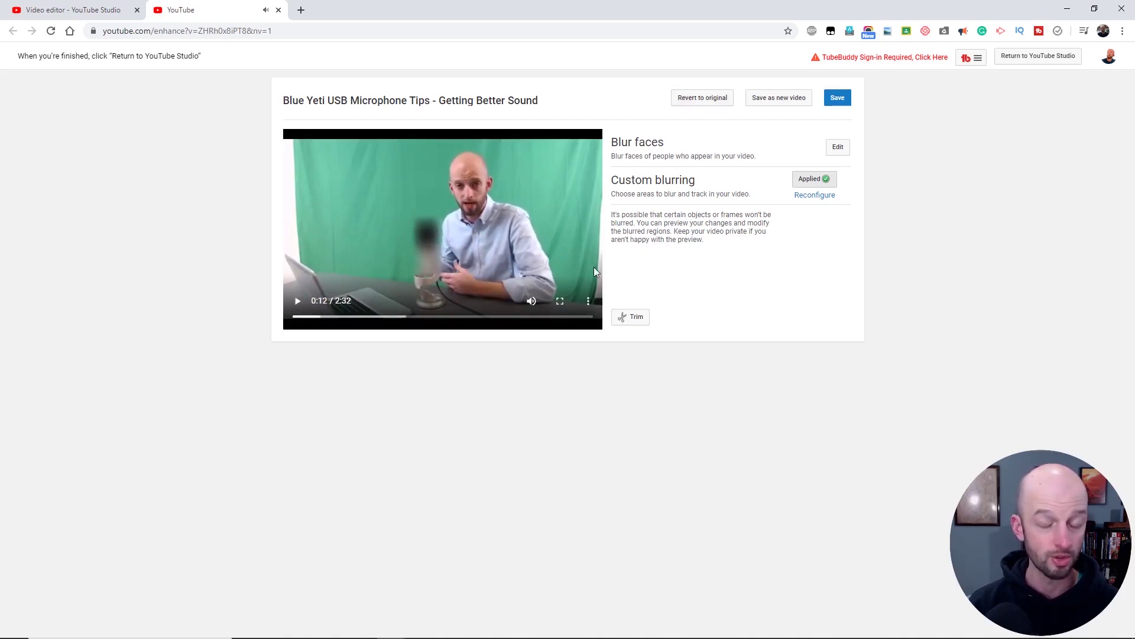
- Revert all edits on the Blue Yeti video to its original state and confirm
click(710, 104)
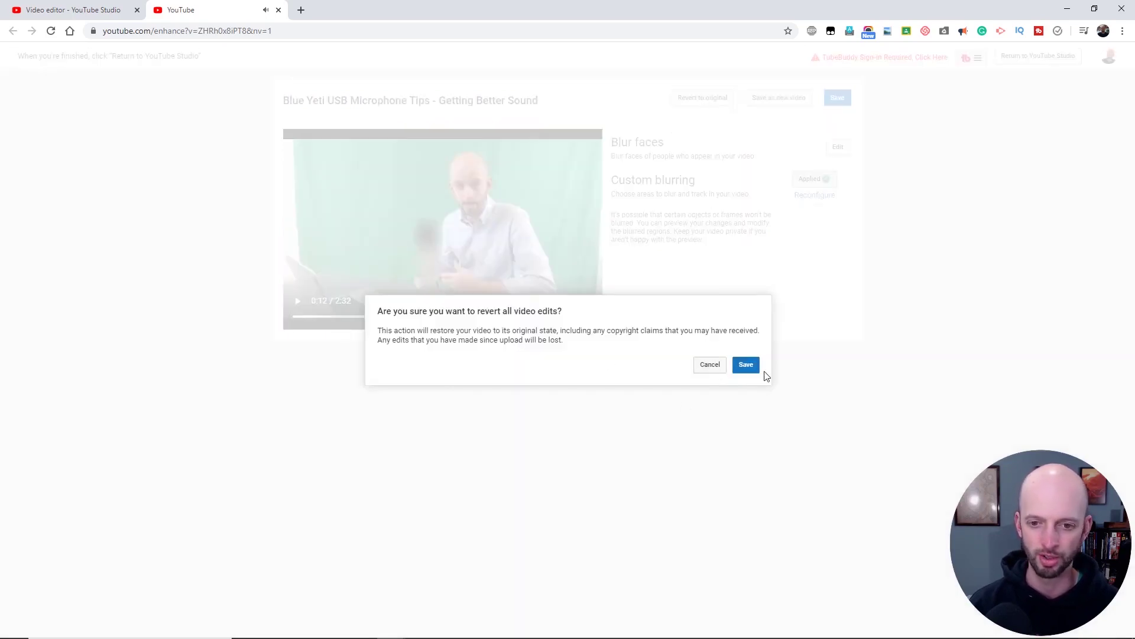
click(746, 365)
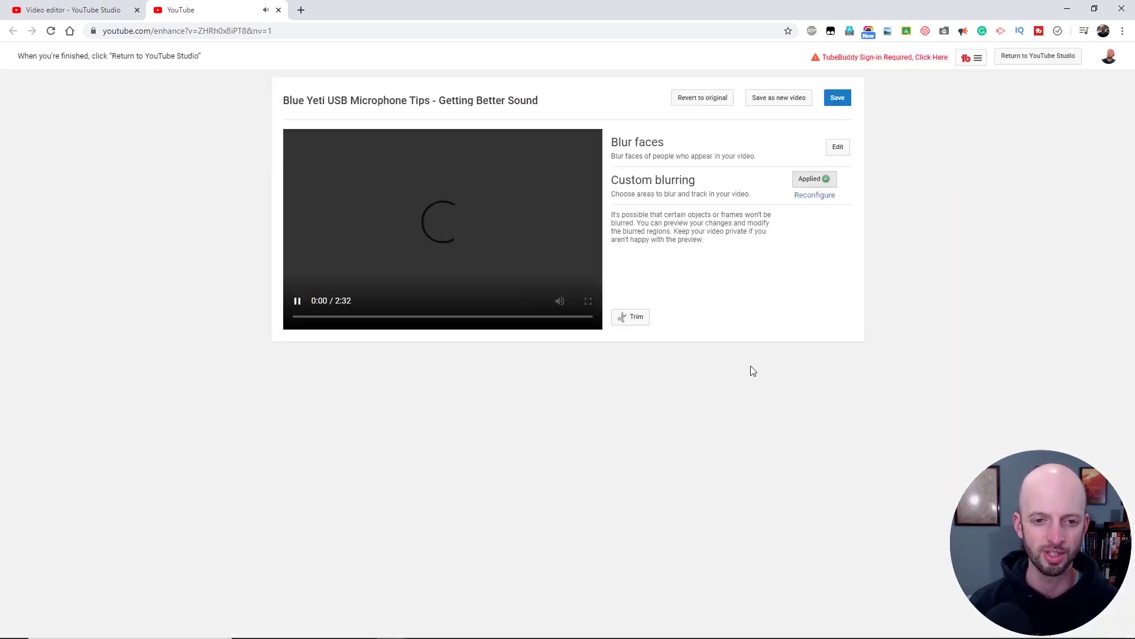